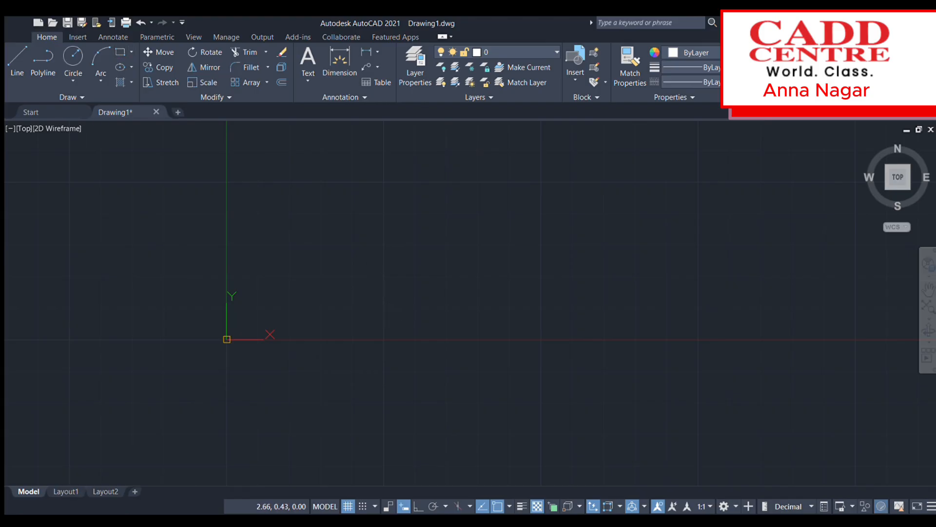
Draw a small rectangle to the right of the origin and apply a rectangular array to it
click(394, 312)
click(442, 349)
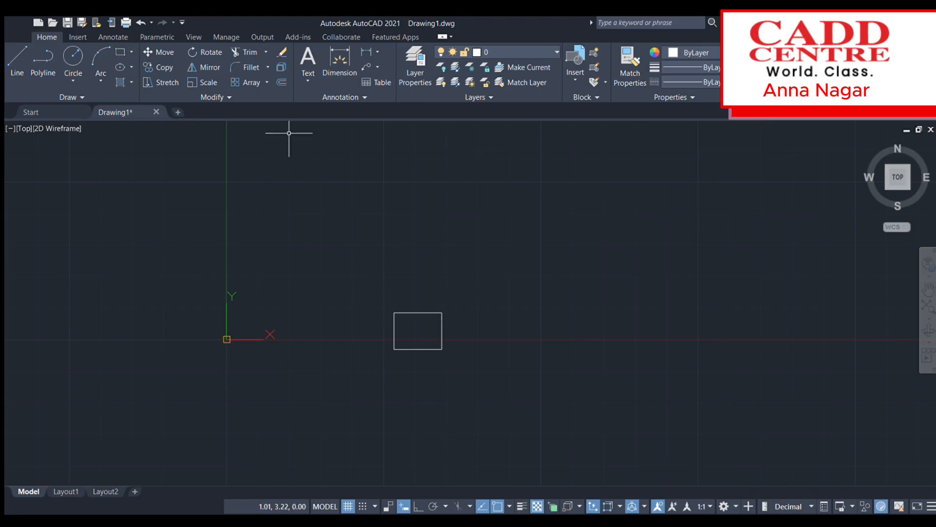
click(260, 87)
key(Escape)
key(Return)
click(423, 312)
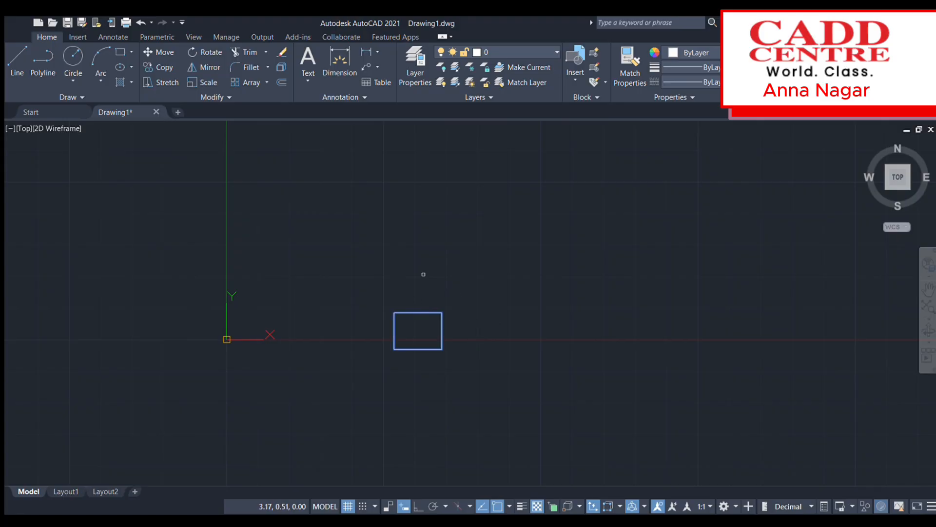
key(Return)
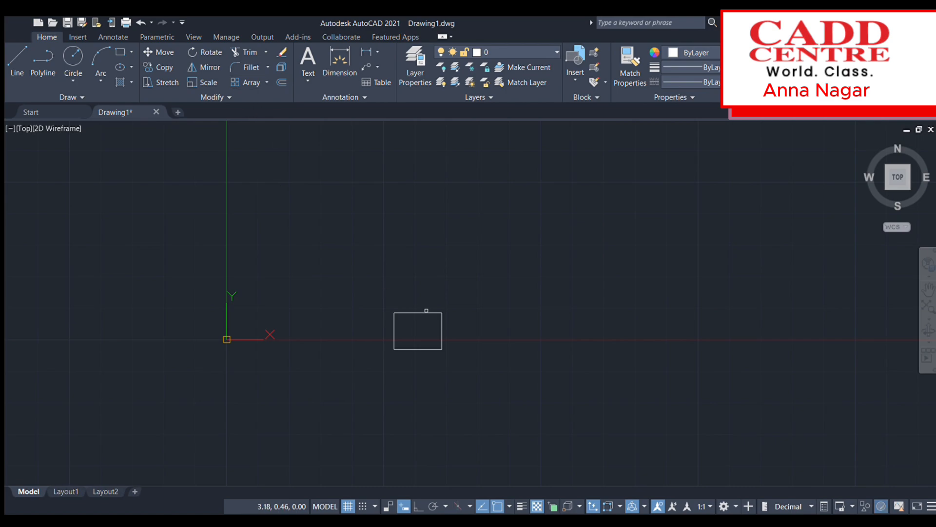
click(425, 313)
key(Return)
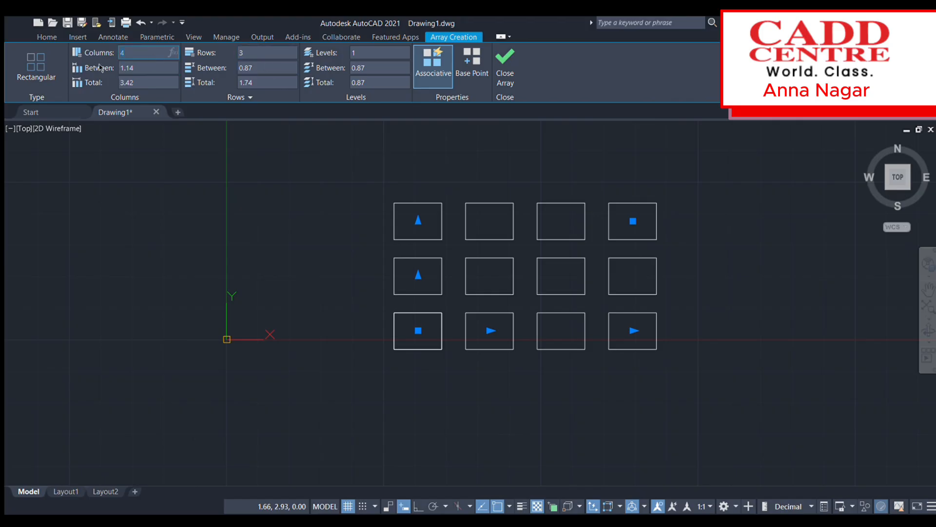
Set the rectangular array to 8 columns and 8 rows
text(8)
drag(248, 55, 203, 61)
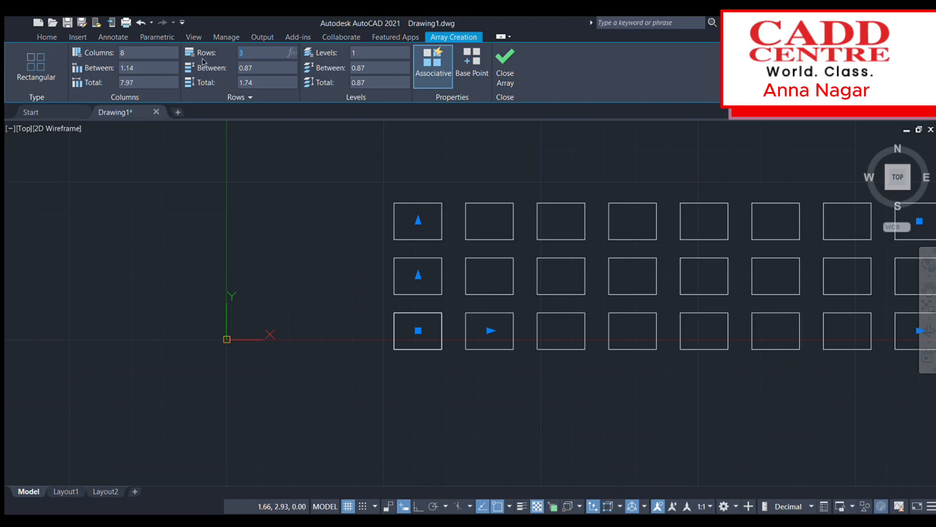
text(8)
scroll(263, 182, up, 7)
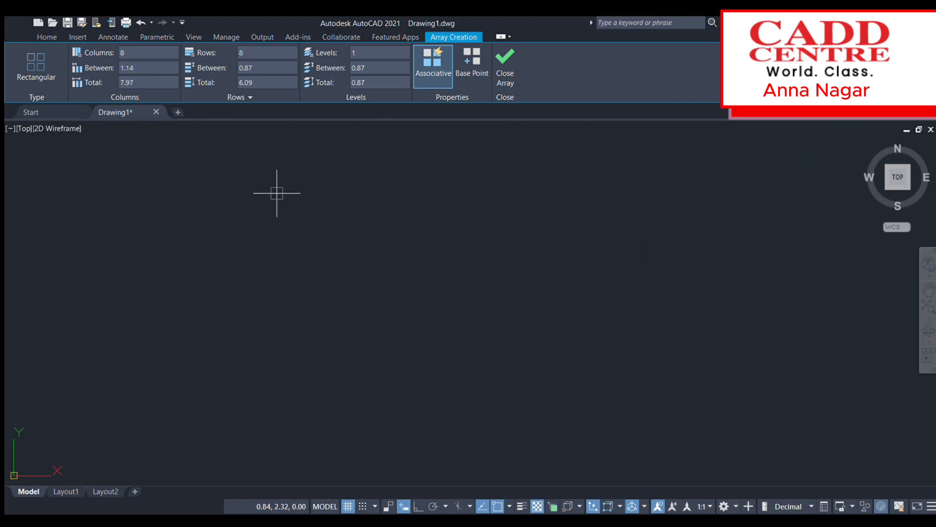
scroll(289, 206, down, 7)
scroll(289, 206, down, 5)
middle_drag(411, 179, 433, 227)
scroll(358, 225, up, 3)
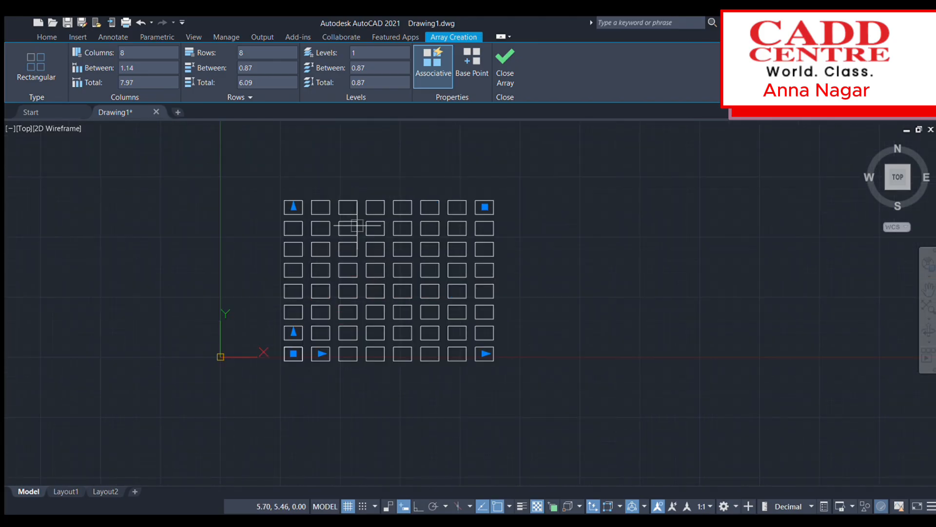
scroll(315, 238, up, 2)
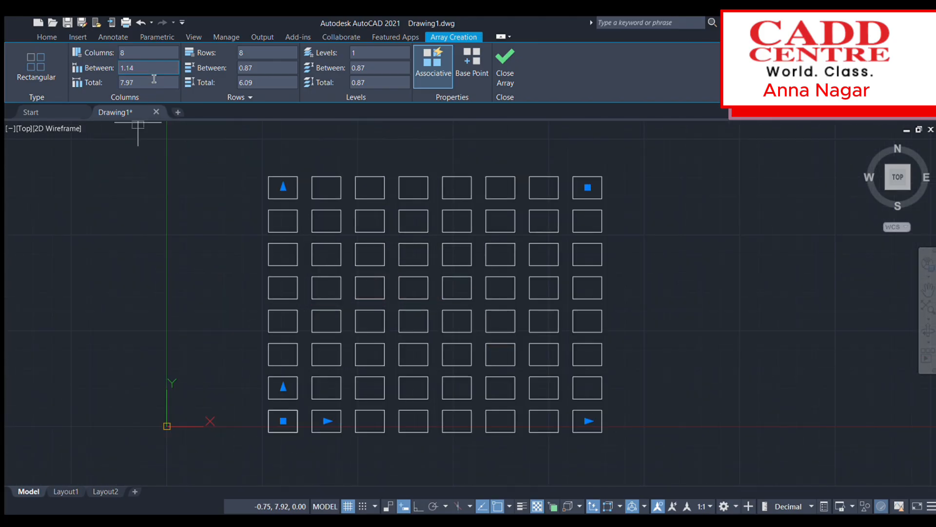
Set both the column spacing and the row spacing to 2 and finish the array
click(127, 69)
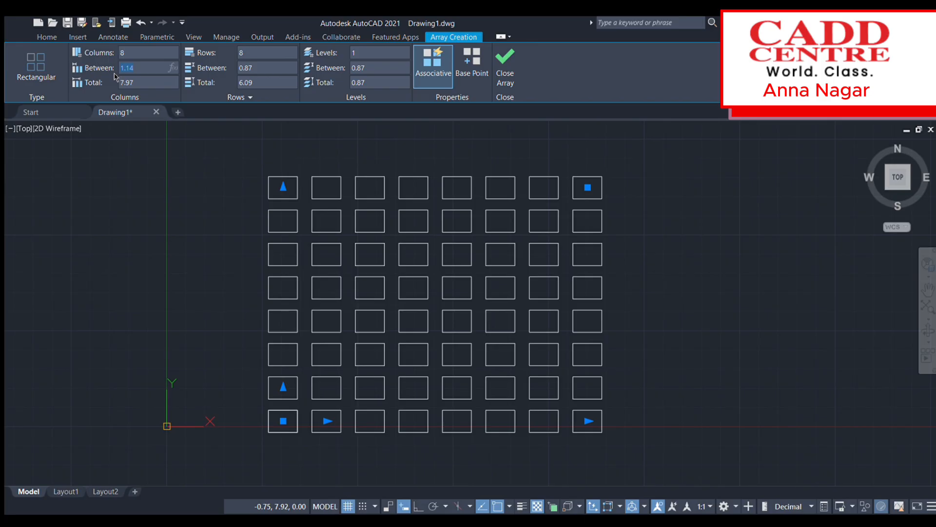
text(2)
key(Return)
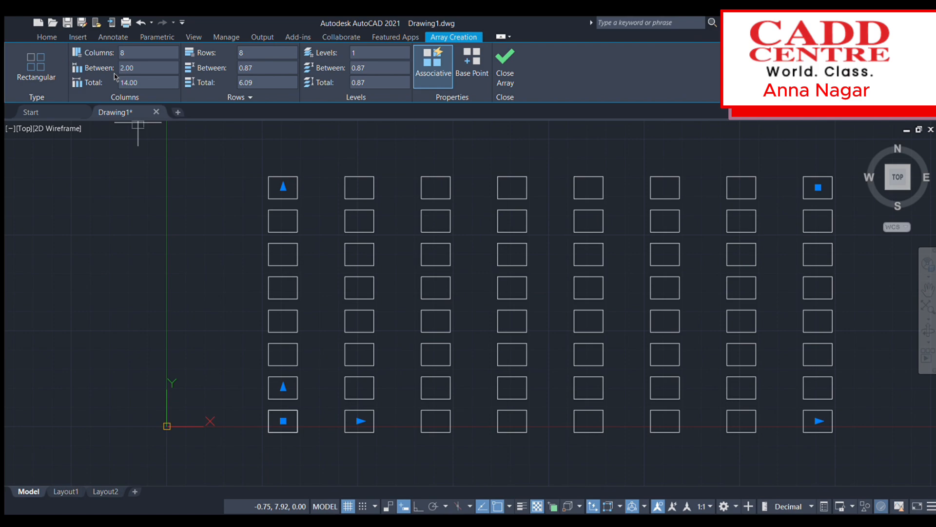
scroll(307, 166, down, 2)
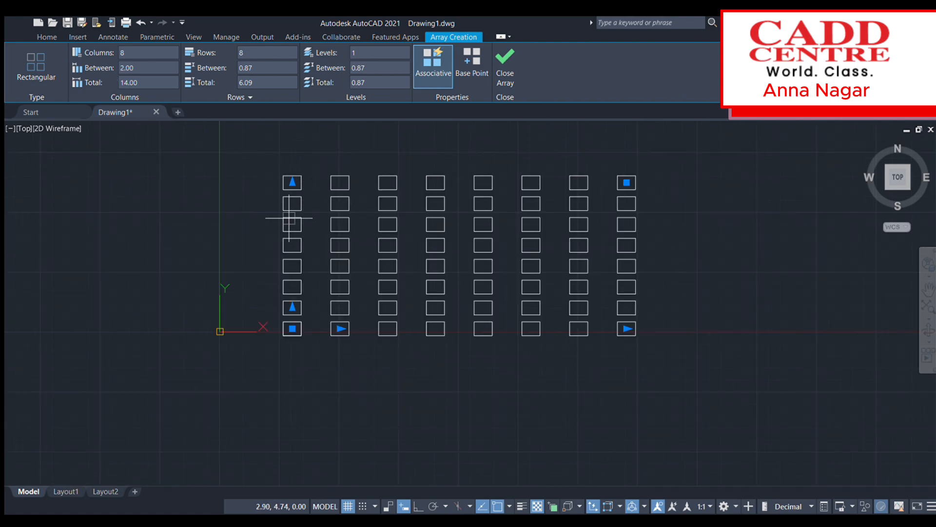
click(244, 68)
text(2)
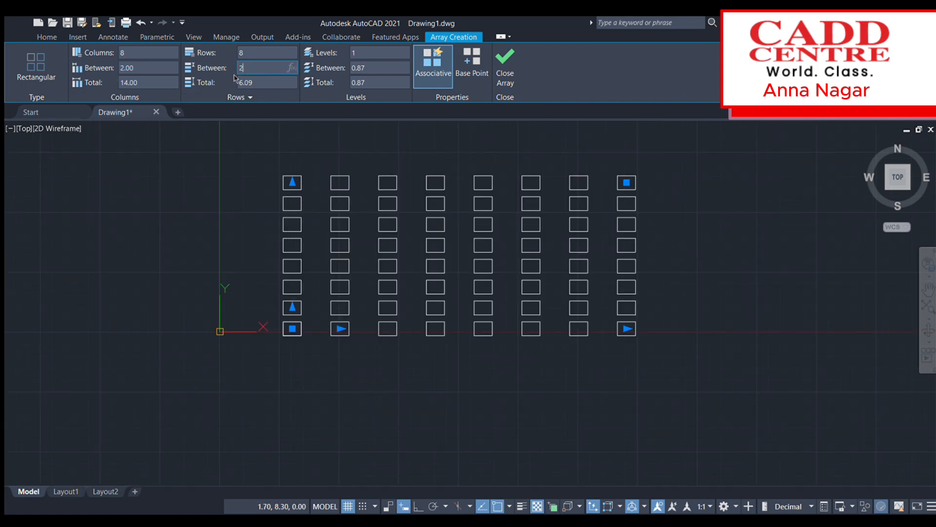
key(Return)
scroll(403, 141, down, 4)
middle_drag(396, 157, 424, 236)
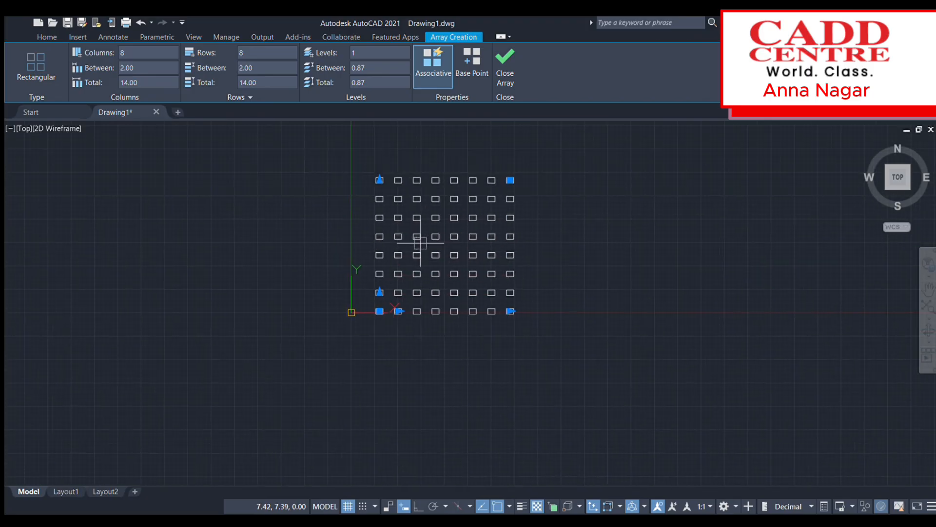
scroll(421, 213, up, 2)
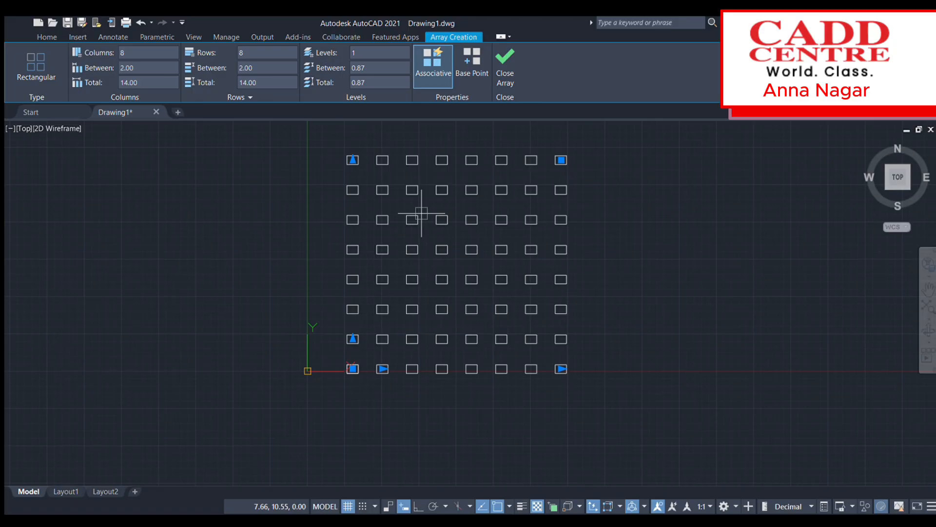
click(504, 68)
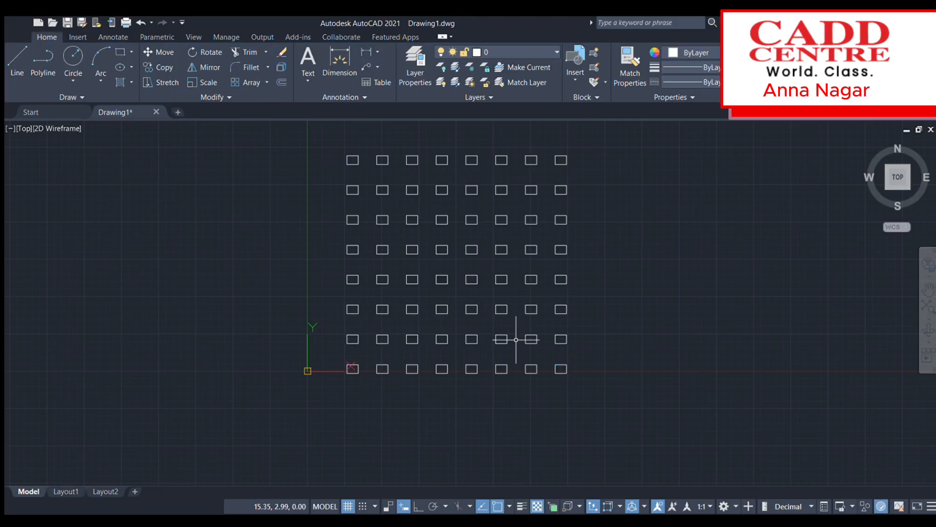
Open the source of the rectangle array for editing, using the item nearest the origin
click(357, 365)
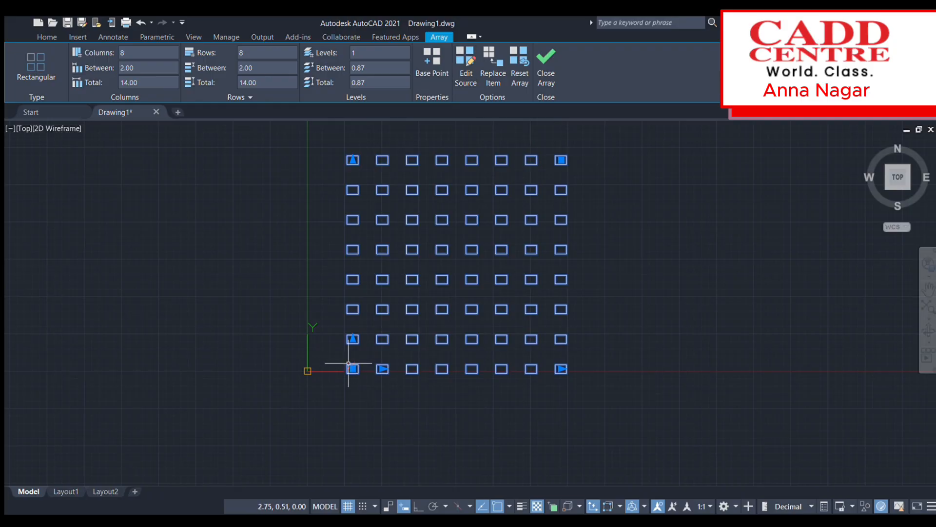
key(Escape)
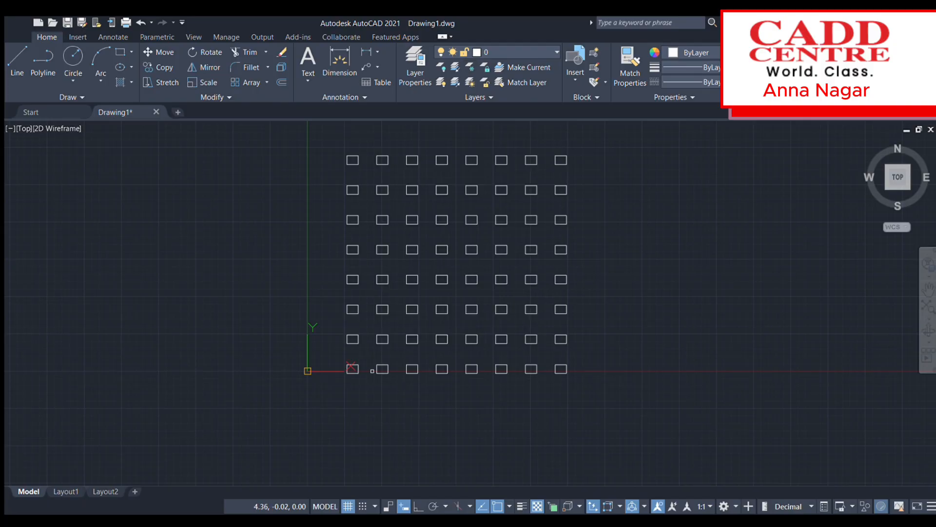
click(358, 366)
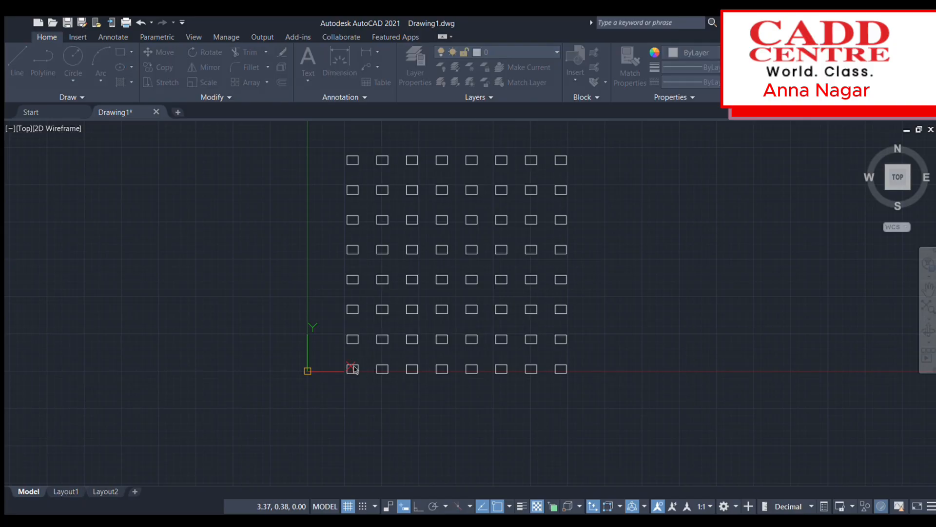
click(527, 285)
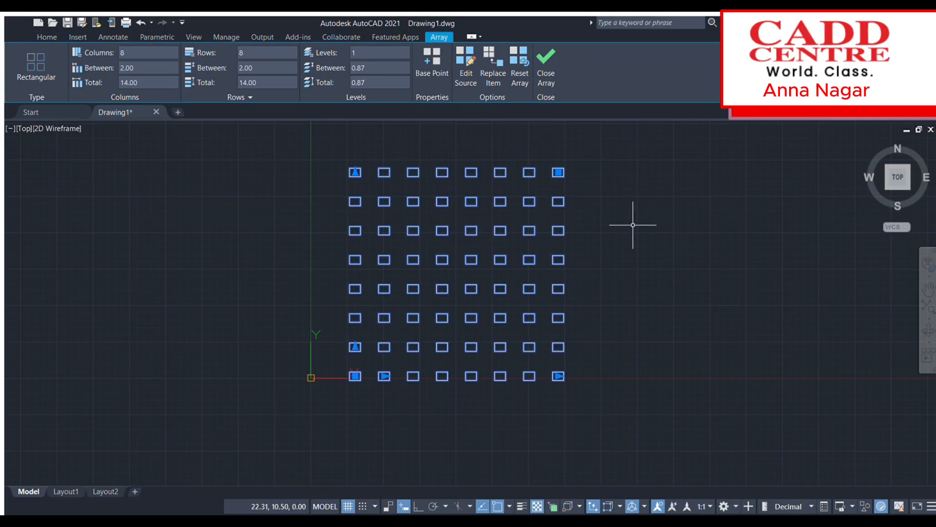
key(Escape)
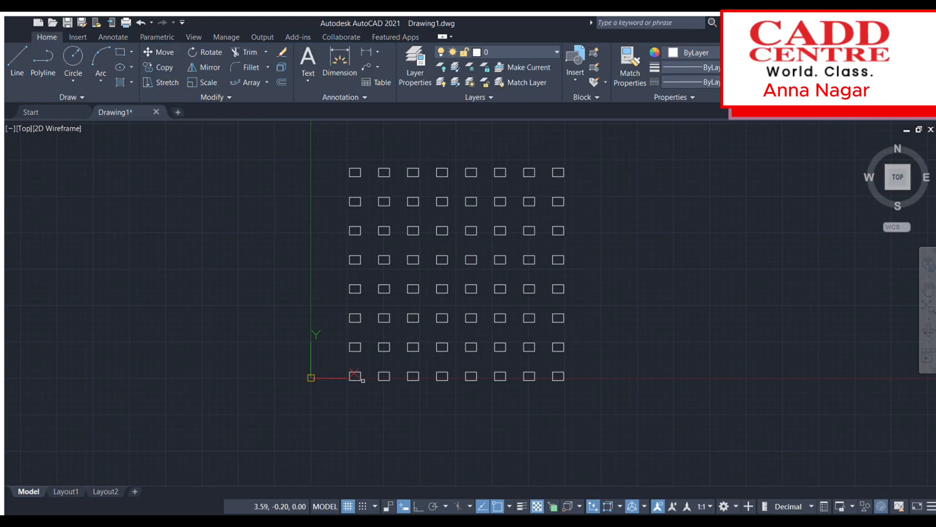
click(360, 376)
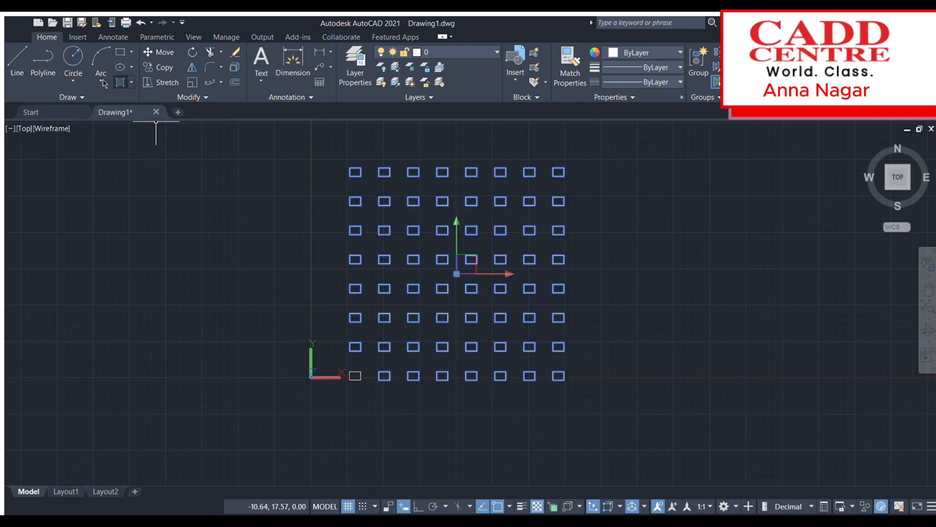
Draw a circle of about 0.48 radius centred on the source rectangle and save the change to the array
key(Escape)
scroll(355, 378, up, 3)
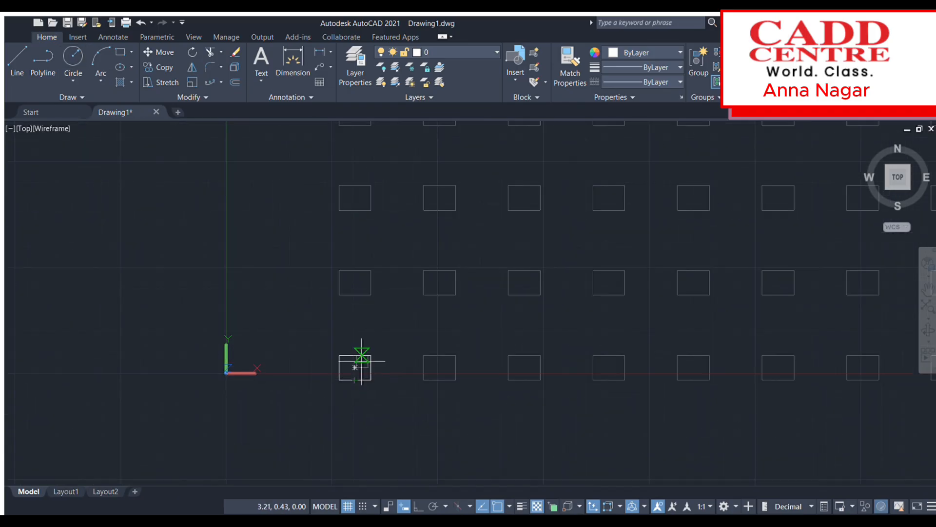
click(355, 368)
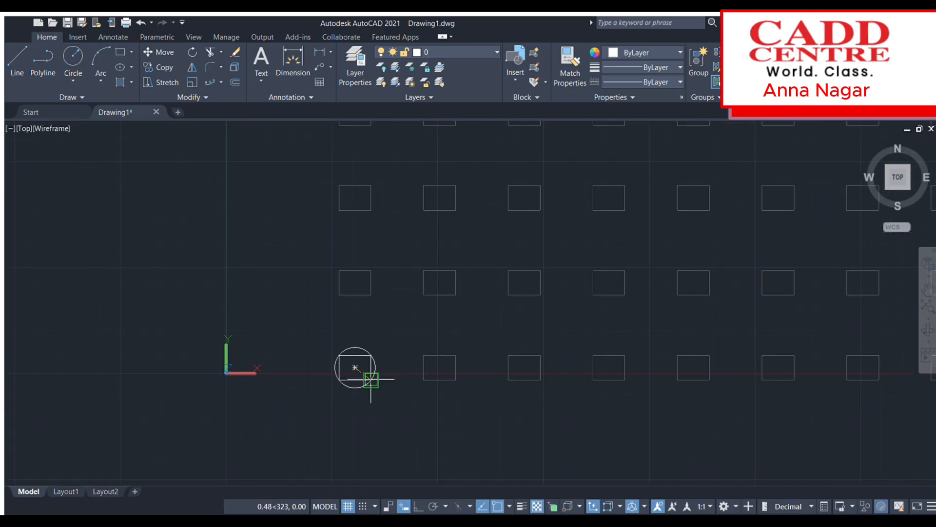
click(375, 372)
scroll(409, 341, up, 3)
scroll(408, 348, down, 5)
mouse_move(409, 355)
middle_down()
mouse_move(481, 307)
mouse_move(454, 317)
middle_up()
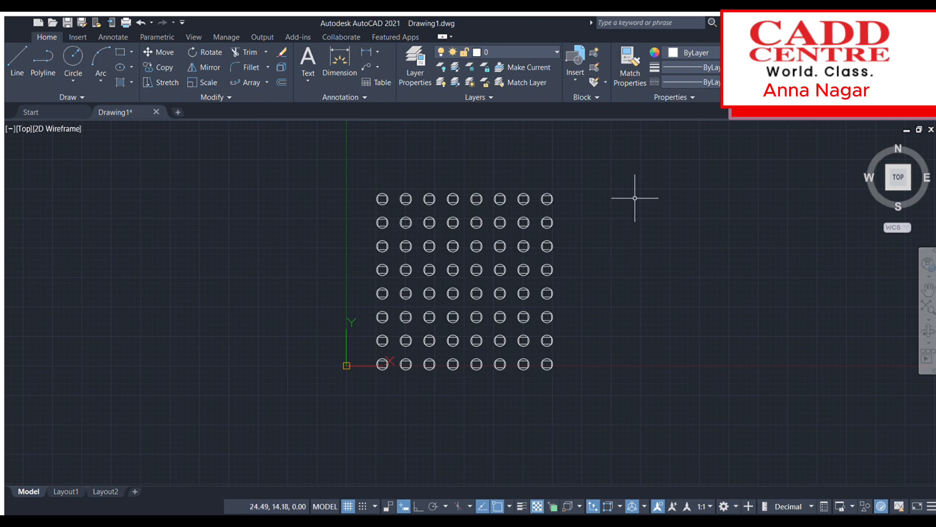
Undo the circle added to the array's source item and leave the source editing state
scroll(635, 198, up, 6)
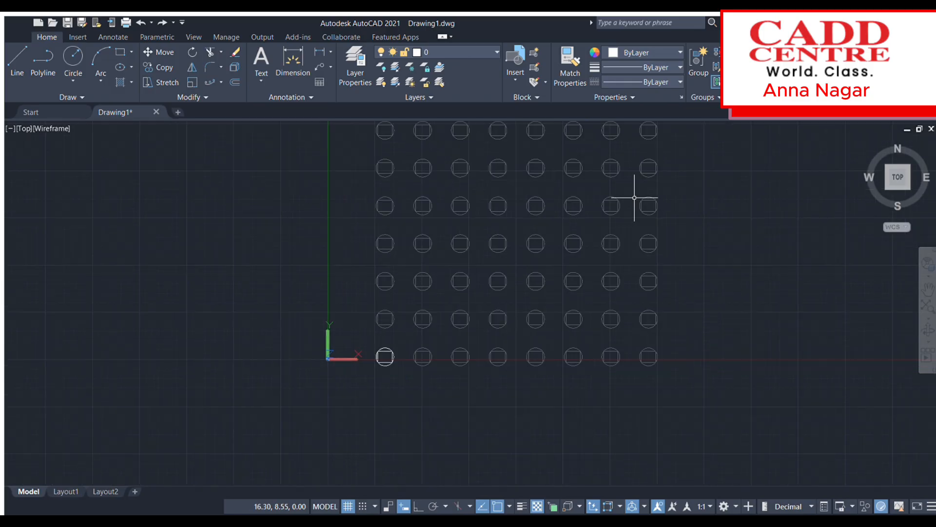
key(ctrl+z)
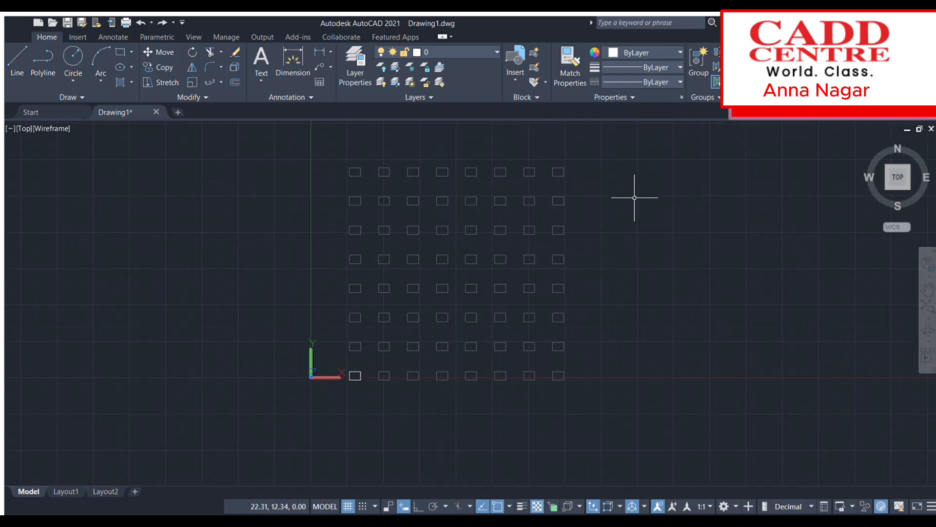
click(857, 66)
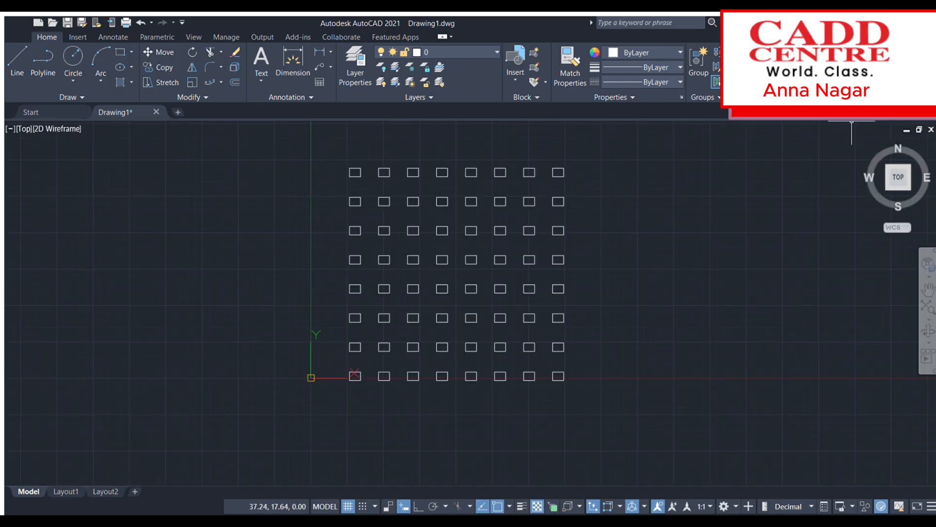
click(562, 373)
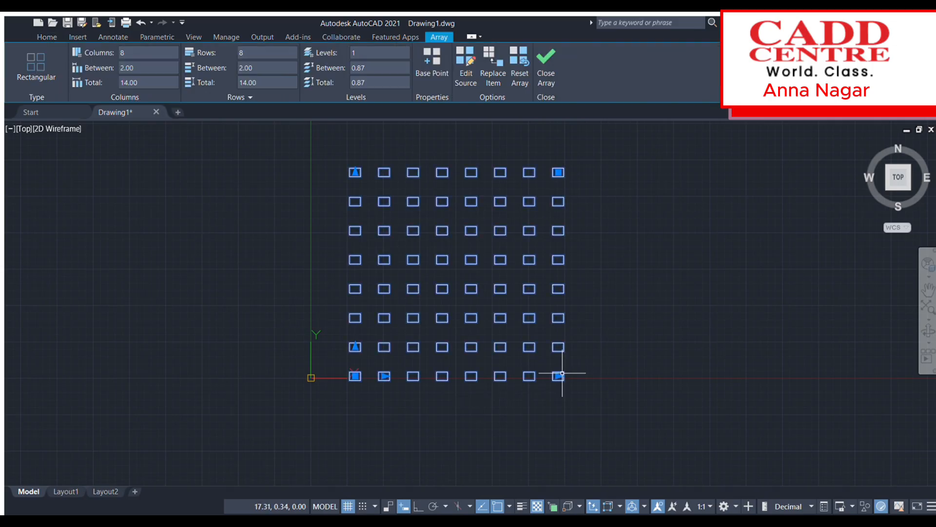
key(Escape)
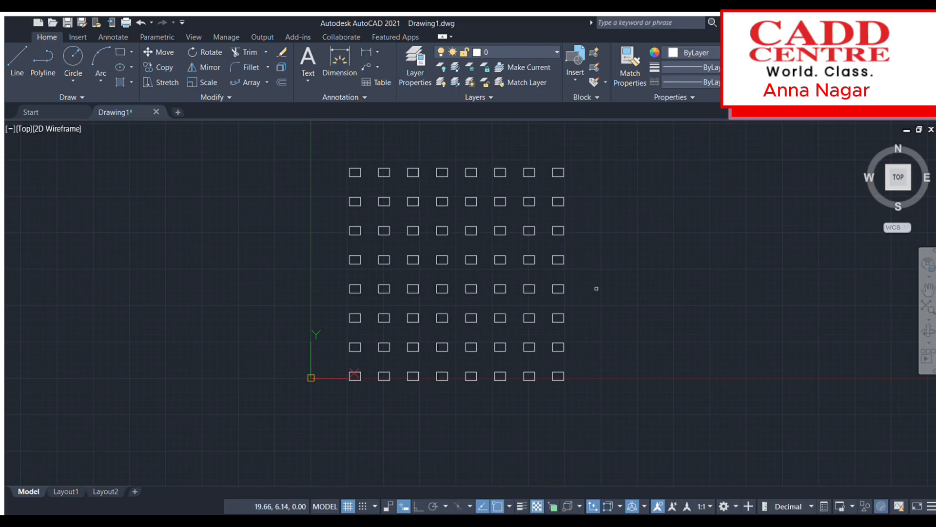
key(Escape)
key(Escape)
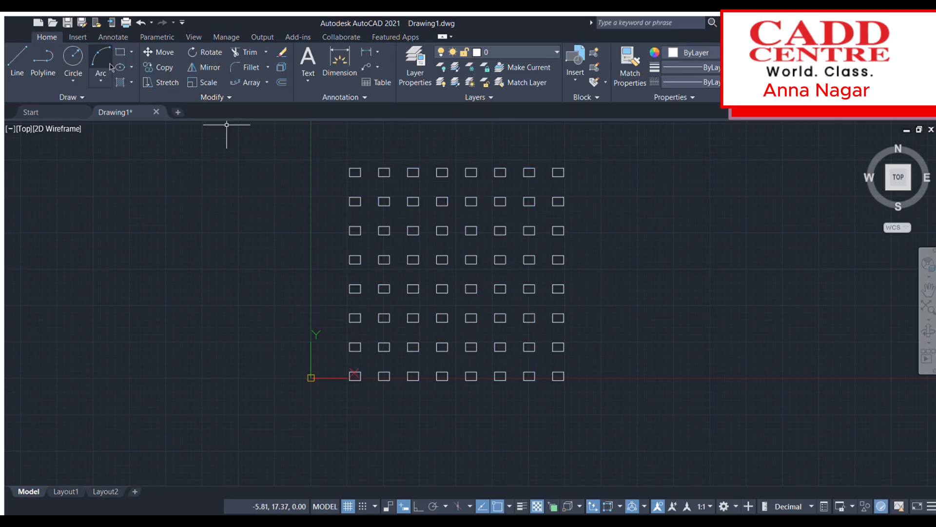
Draw a small flat ellipse just beyond the lower-right item of the array
scroll(593, 342, up, 5)
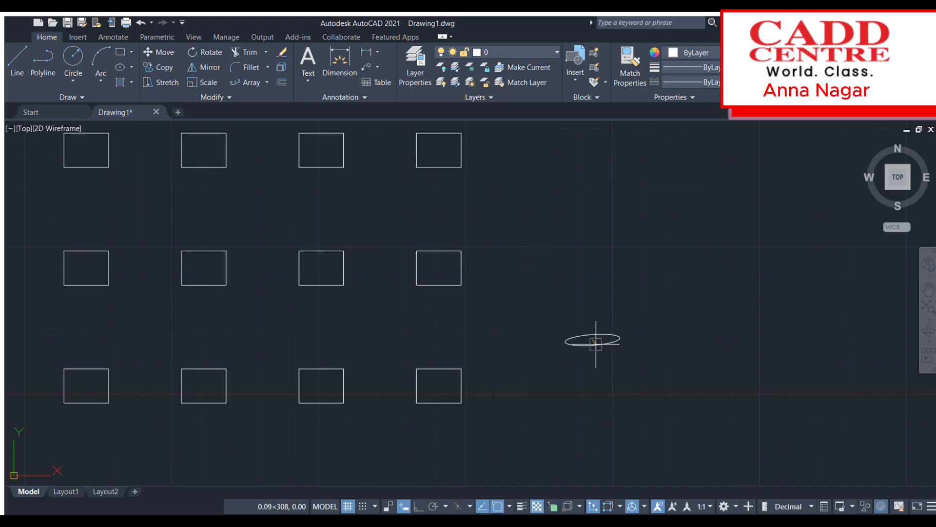
scroll(600, 299, down, 6)
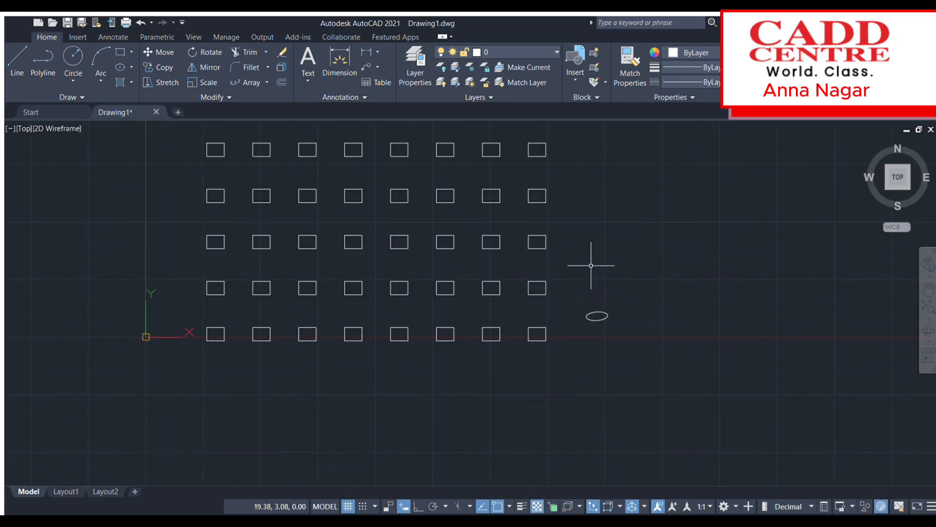
Replace three array items with the ellipse: second row, second column; third row, fifth column; and fourth row, sixth column
click(555, 305)
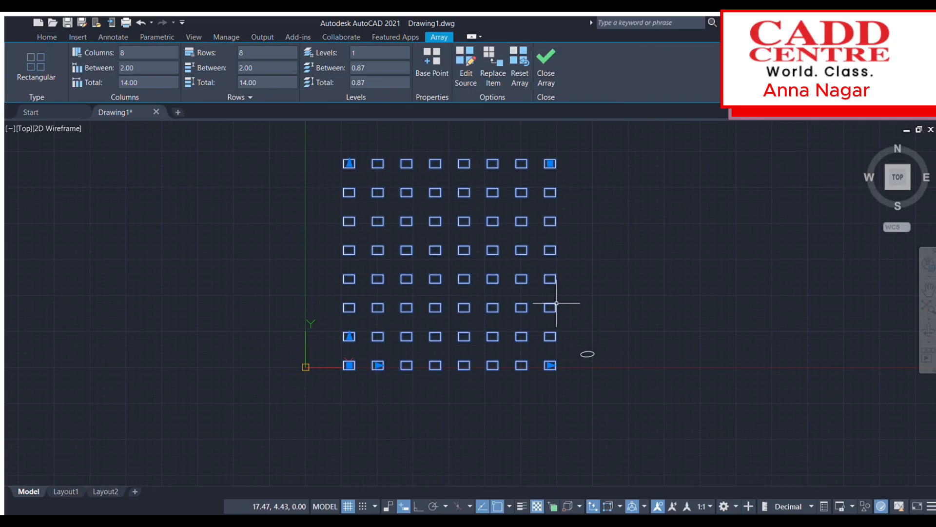
key(Escape)
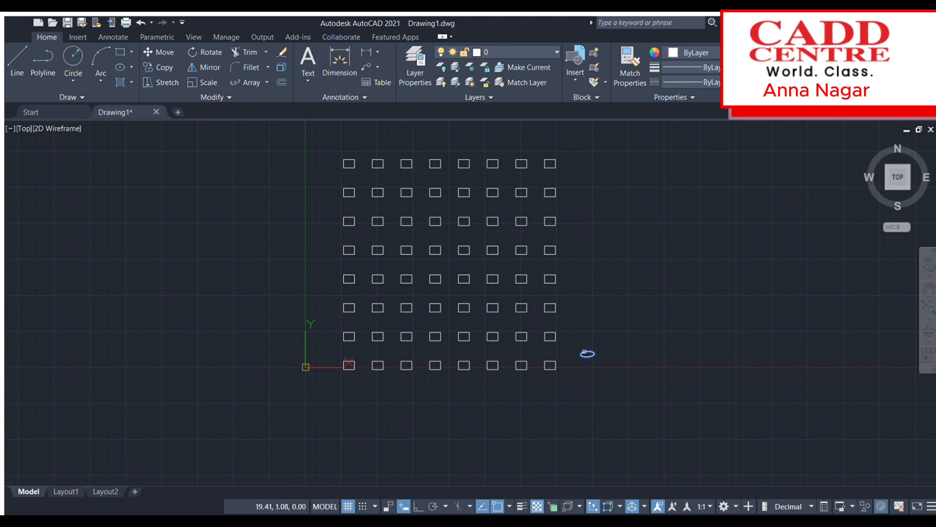
scroll(592, 353, up, 4)
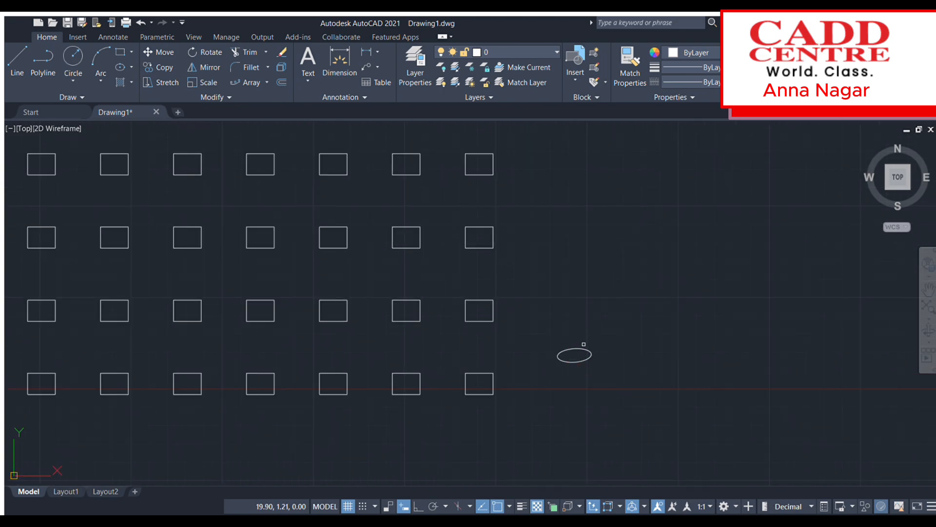
scroll(583, 342, down, 2)
middle_drag(520, 353, 629, 298)
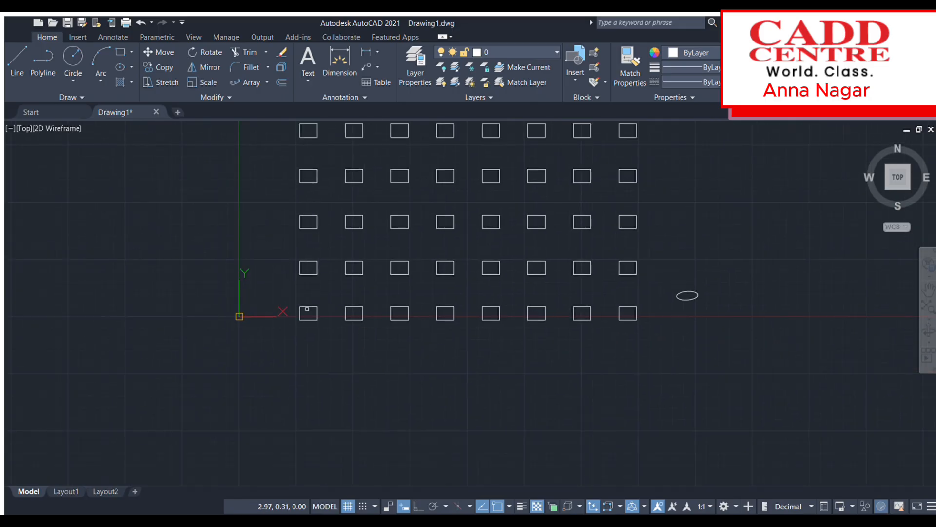
middle_drag(363, 300, 320, 340)
scroll(321, 338, up, 2)
click(313, 305)
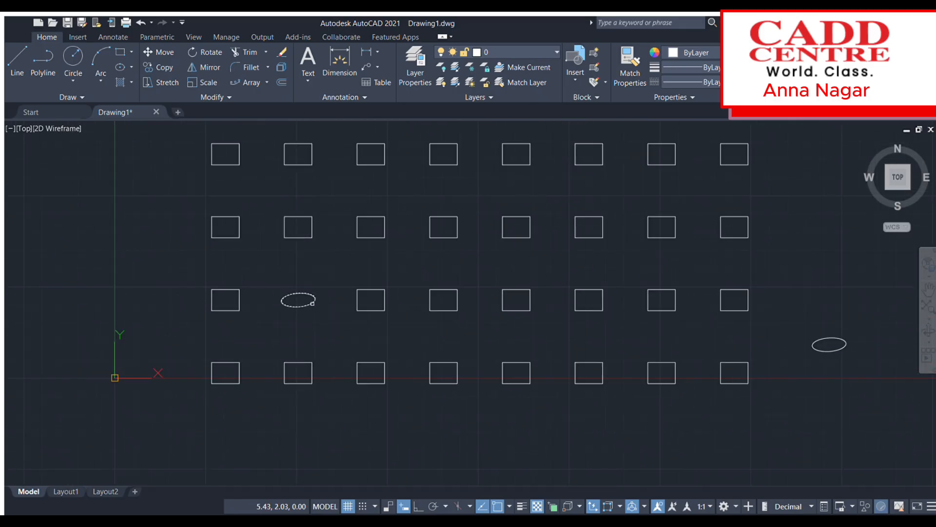
click(507, 221)
click(601, 151)
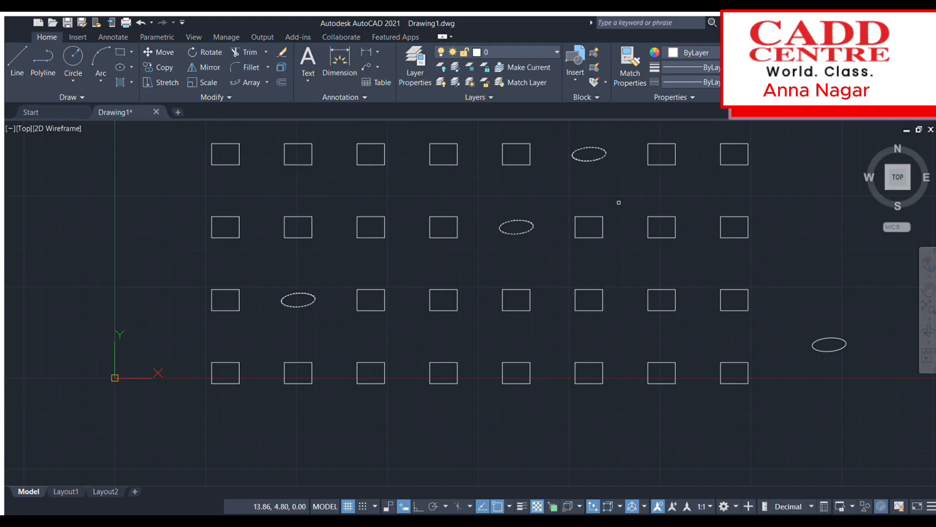
key(Return)
Reset the rectangular array so the replaced items return to the original rectangle, and finish editing the array
click(600, 217)
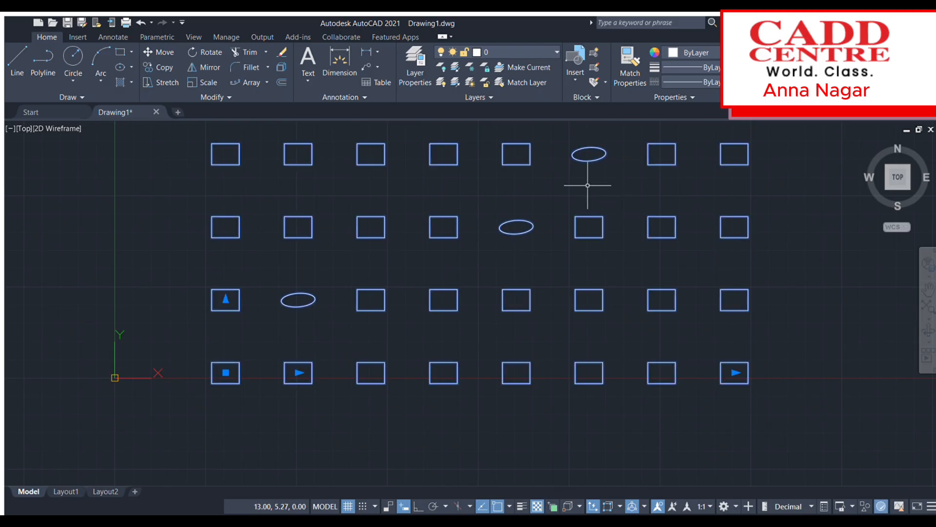
scroll(580, 180, down, 3)
middle_drag(581, 179, 544, 261)
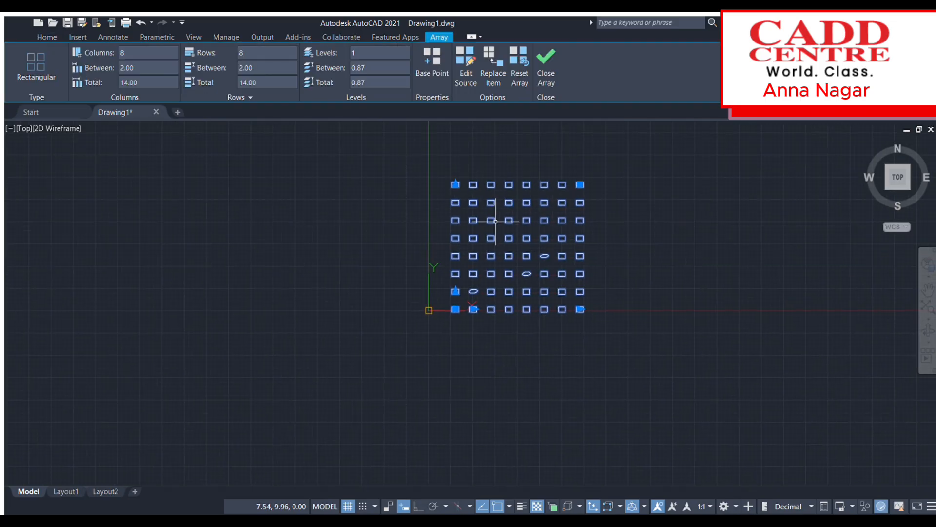
scroll(493, 215, up, 4)
scroll(491, 217, down, 2)
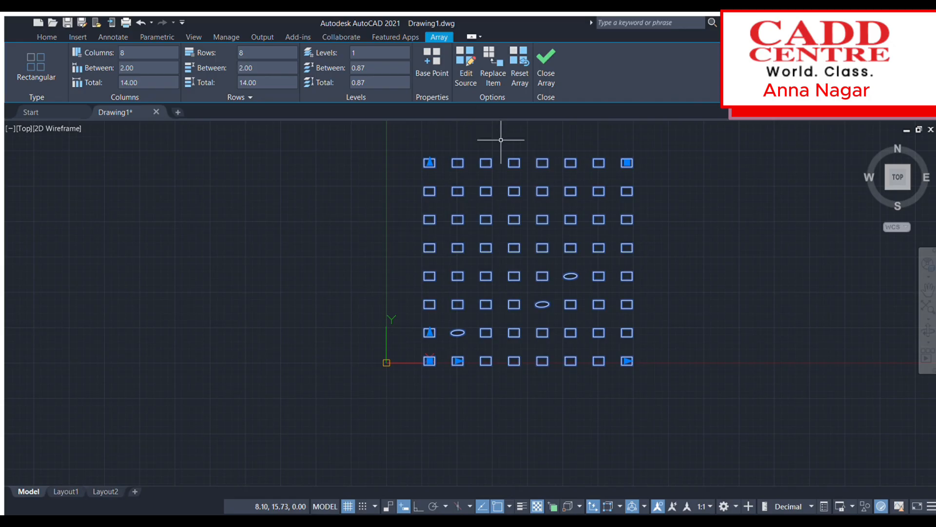
click(520, 76)
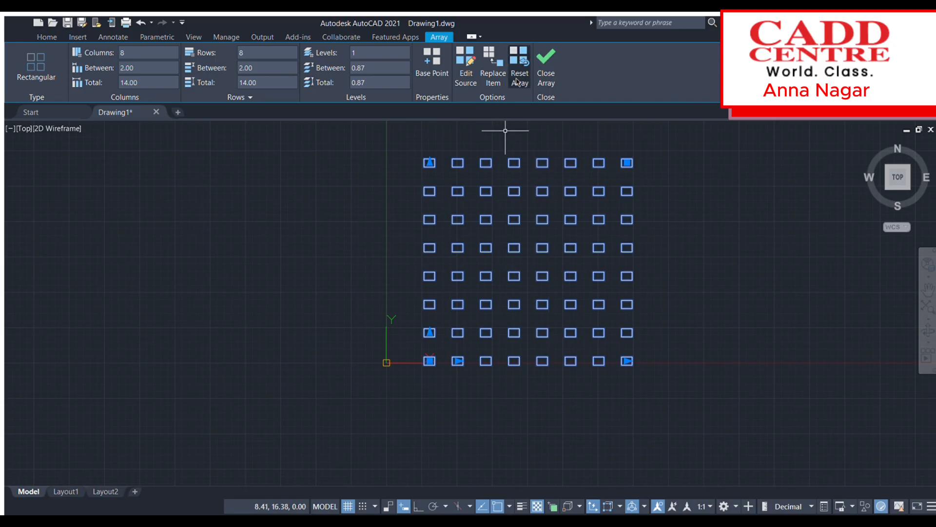
click(540, 60)
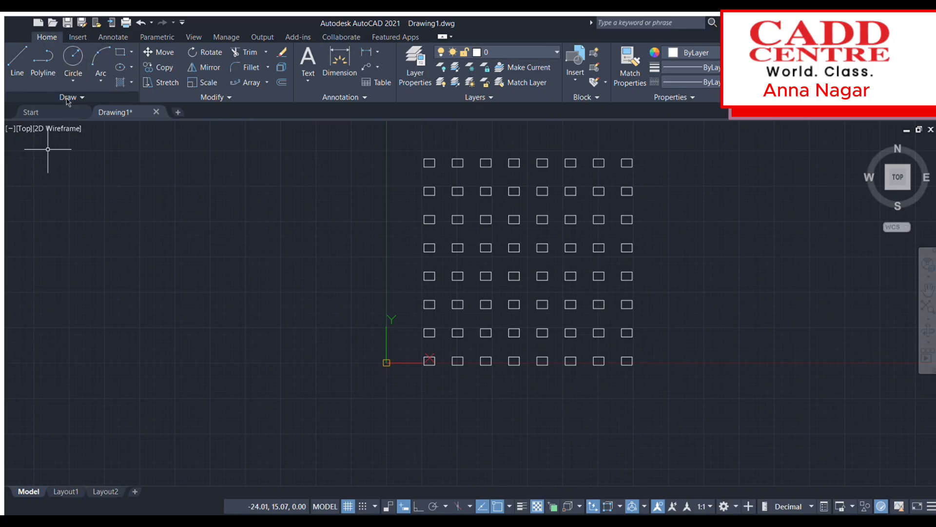
Draw an open, wavy spline with two crests in the empty area to the left of the rectangle array
middle_drag(429, 303, 568, 248)
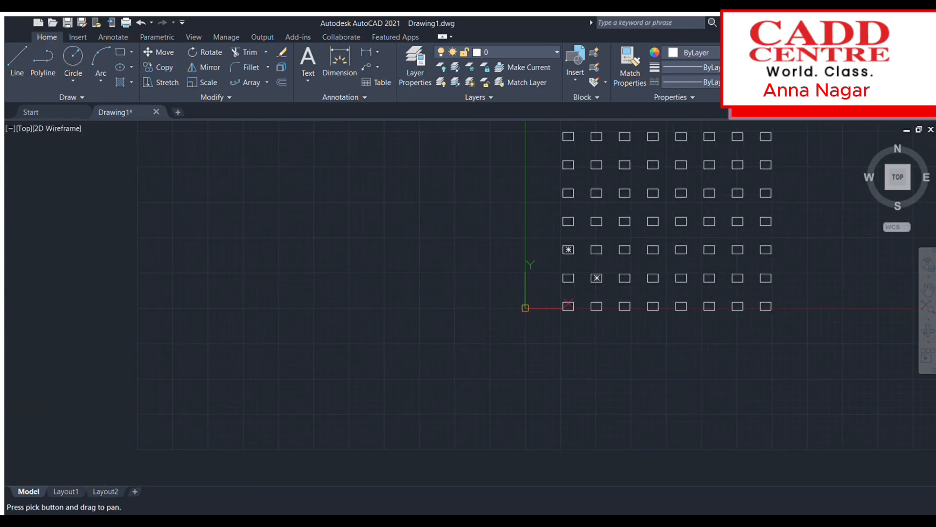
click(297, 325)
click(382, 272)
click(457, 323)
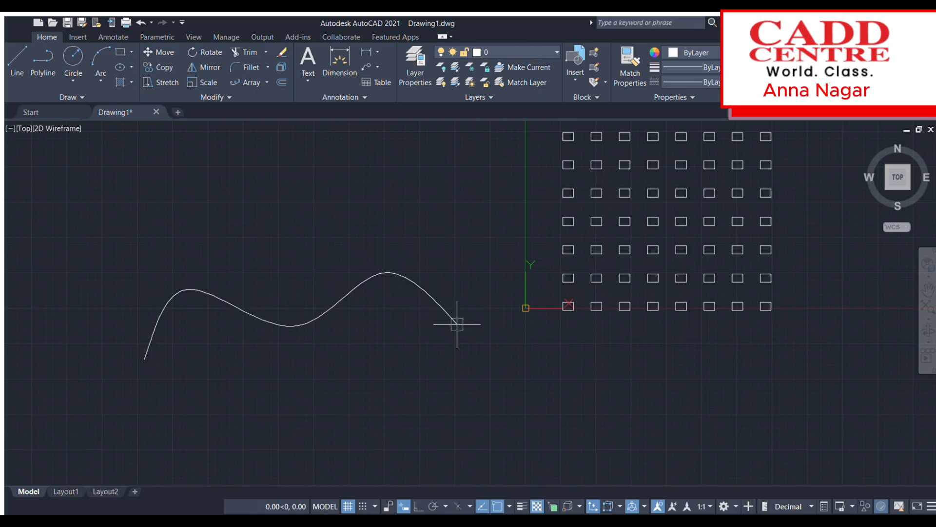
click(517, 268)
key(Return)
Draw a circle of about 0.65 radius centred on the lower-left endpoint of the spline
middle_drag(265, 343, 323, 315)
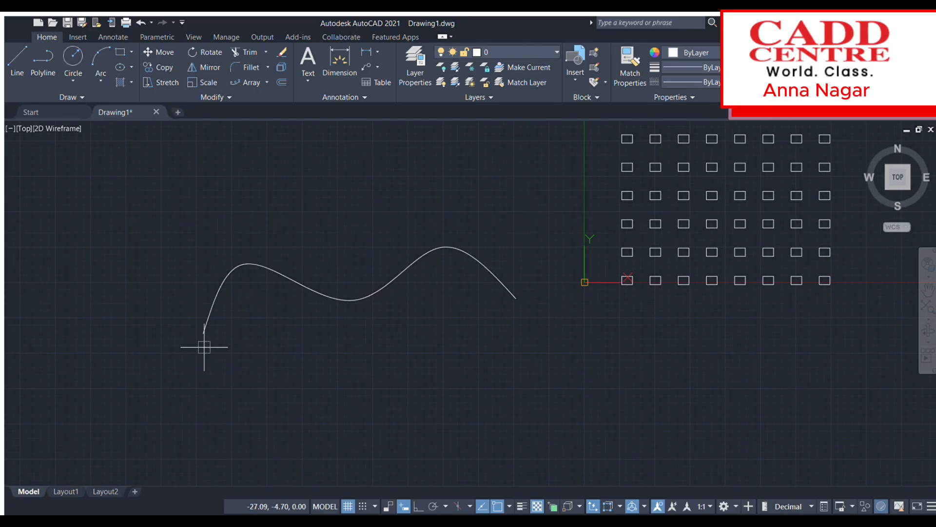
scroll(203, 343, up, 2)
click(201, 326)
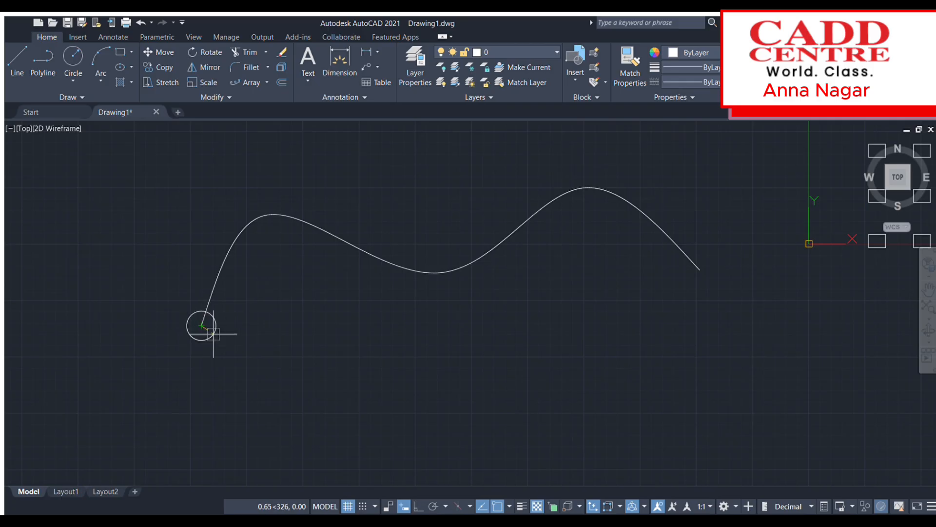
click(187, 324)
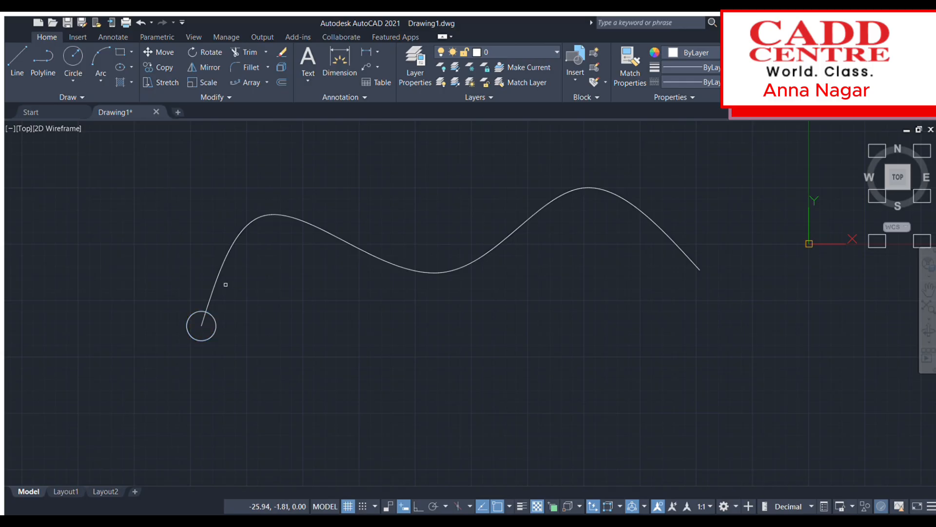
Array the circle along the spline as an associative path array, keeping the default spacing
click(215, 268)
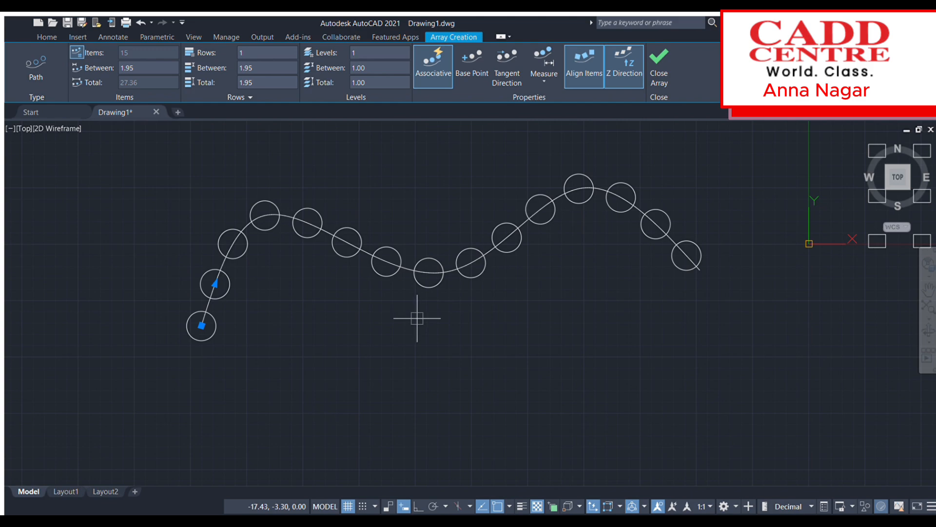
click(656, 66)
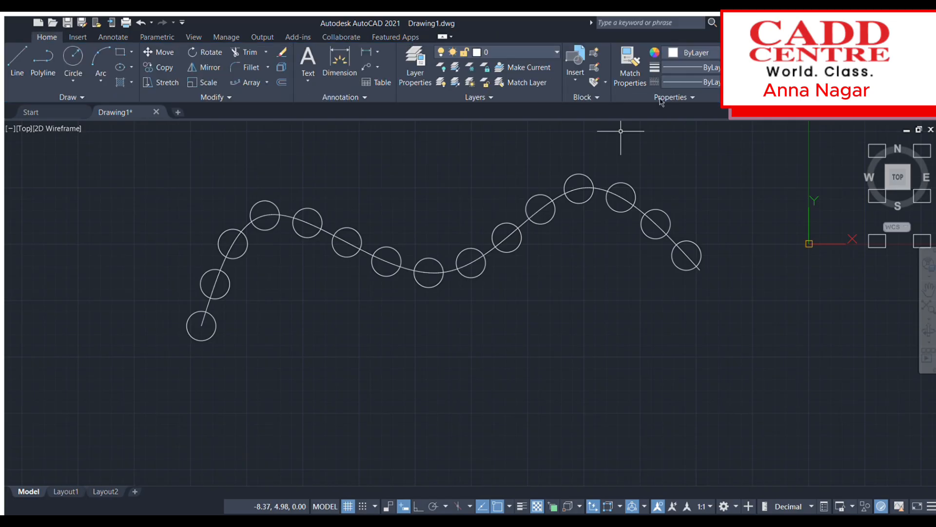
click(579, 175)
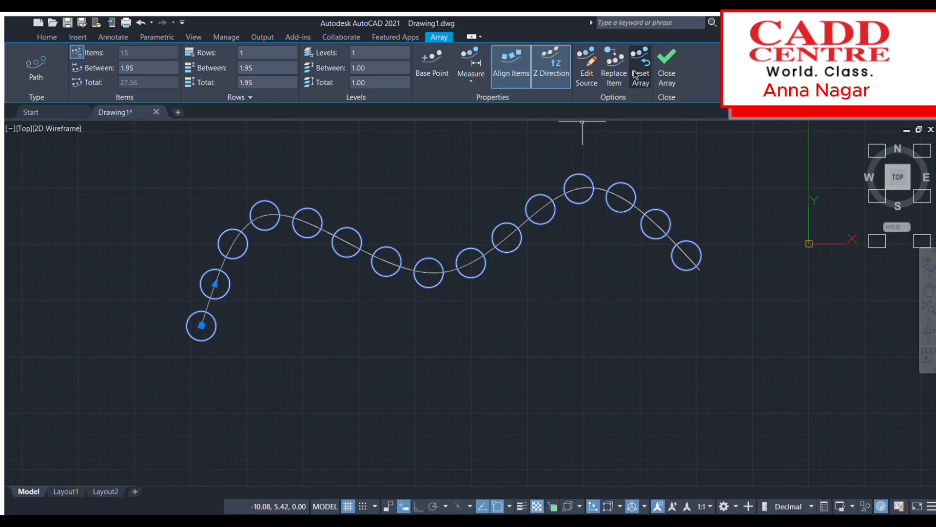
key(Escape)
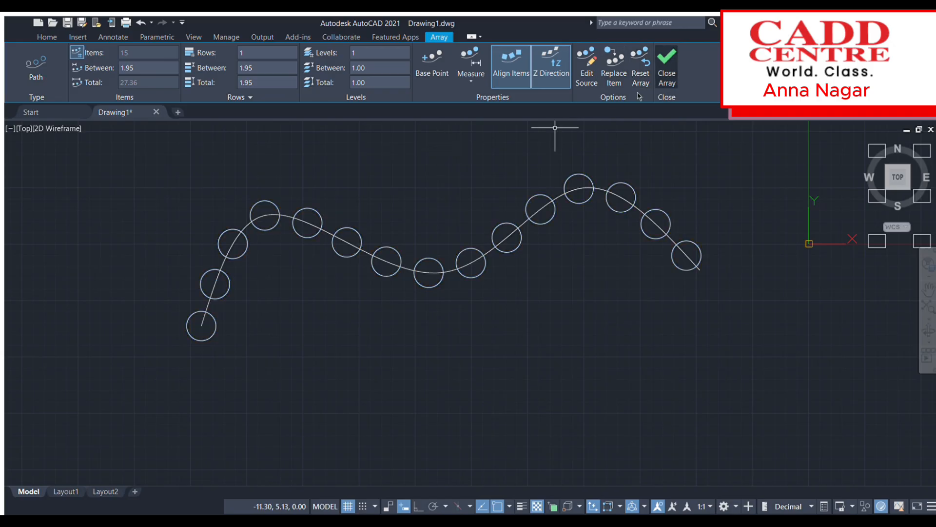
Set the spacing between the circles of the path array to 2
click(276, 204)
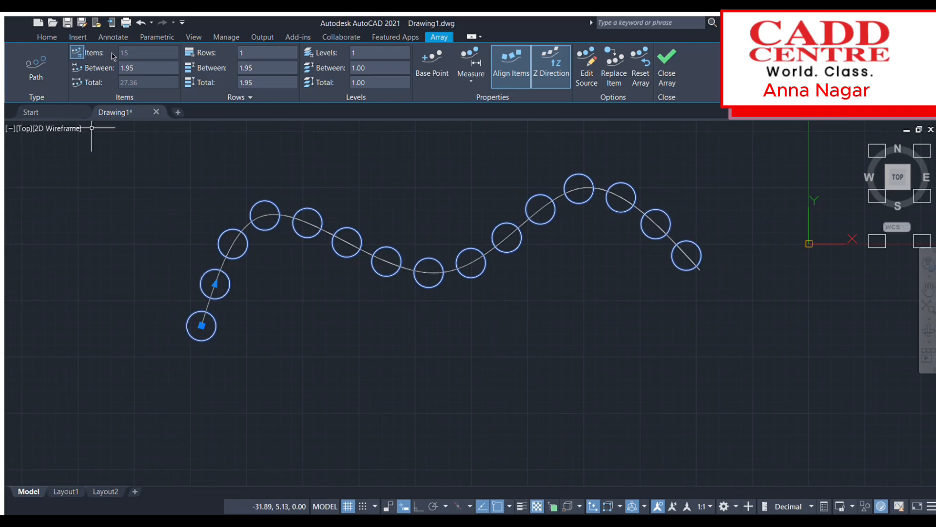
click(133, 69)
drag(139, 69, 103, 67)
text(2)
key(Return)
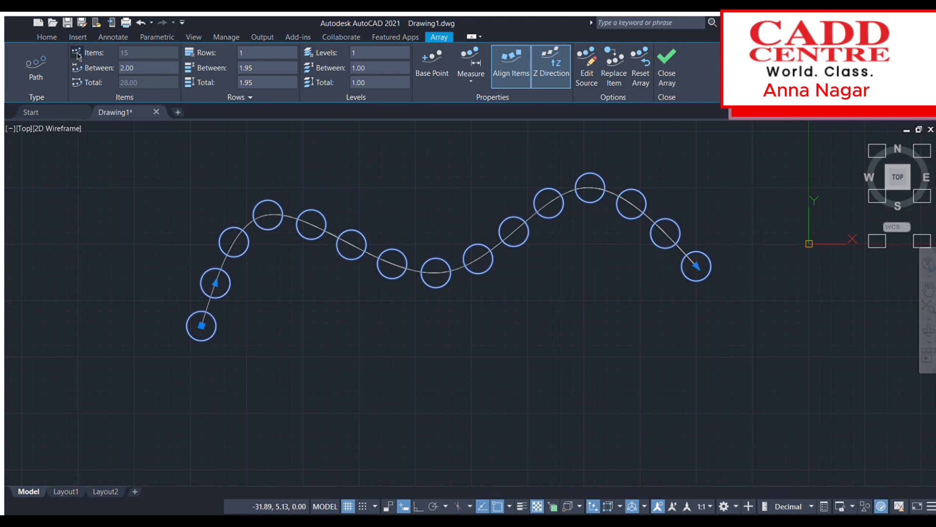
Unlock the path array's item count for manual entry and set the item spacing to 1
drag(135, 58, 81, 57)
key(Tab)
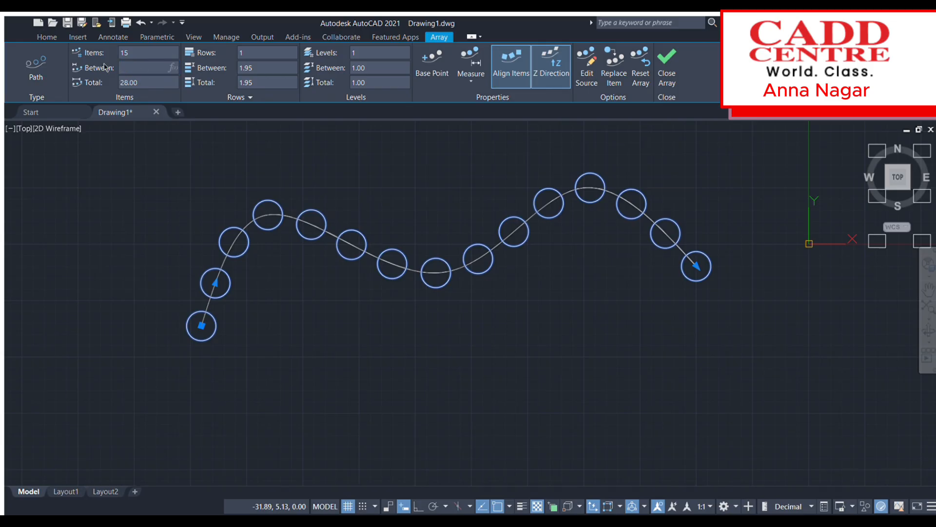
text(1)
key(Return)
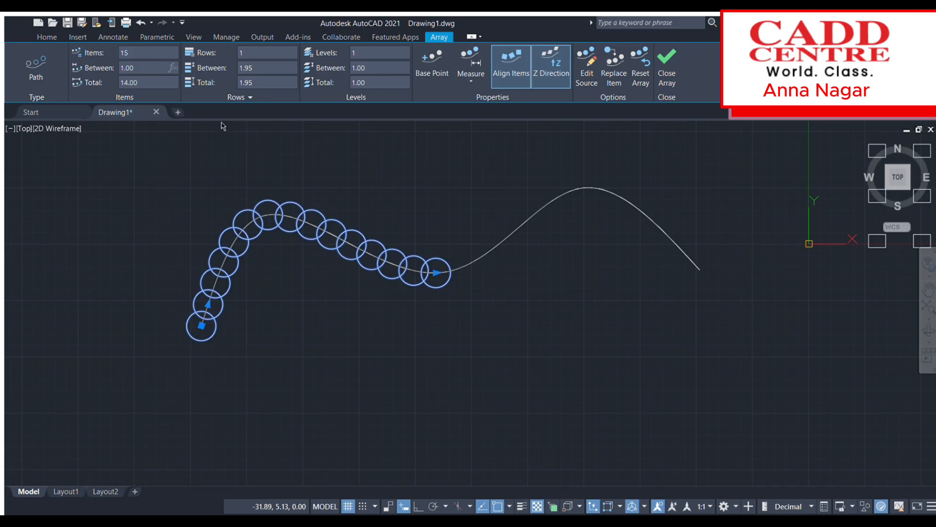
Set the number of circles in the path array to 20 and finish editing the array
drag(145, 56, 112, 55)
text(20)
key(Return)
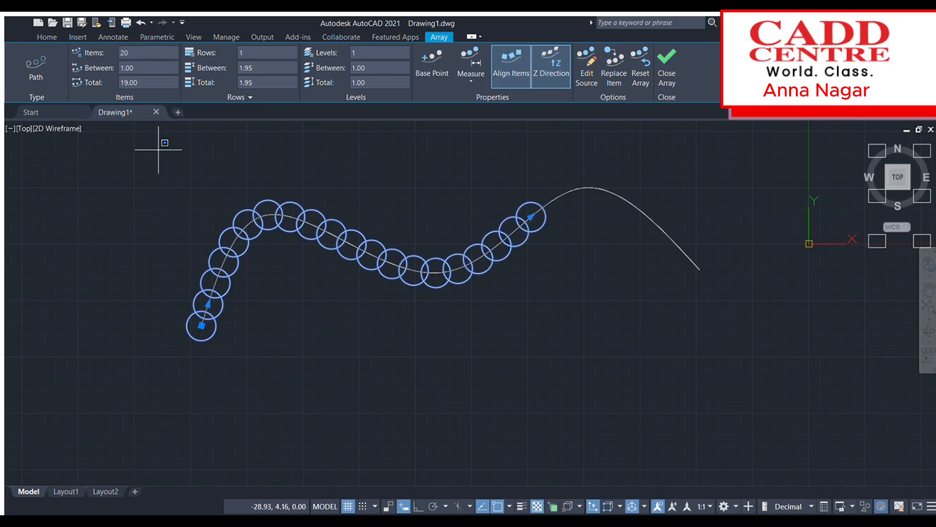
click(158, 150)
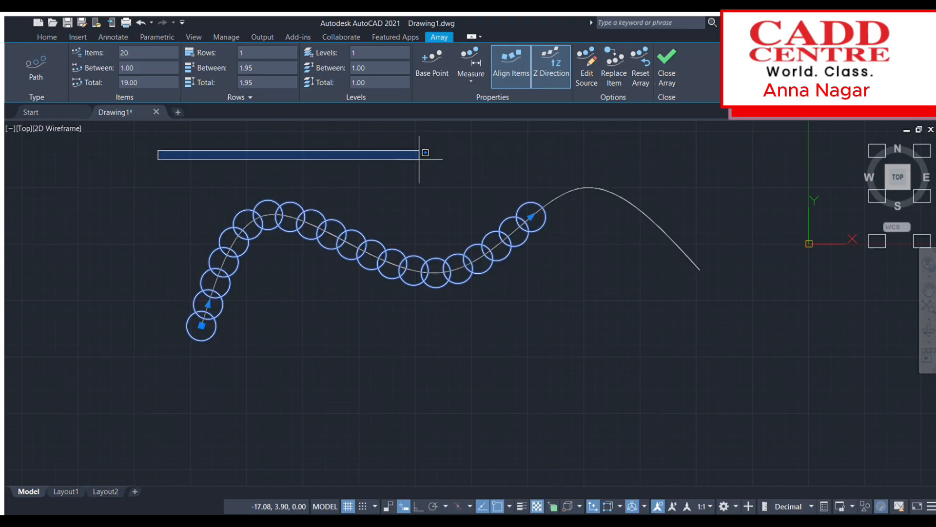
click(418, 160)
click(666, 68)
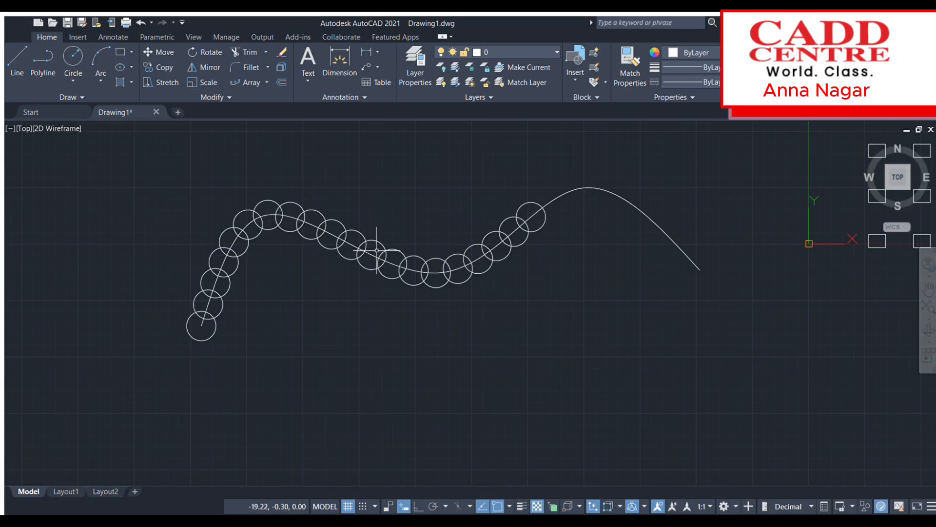
Place a reference point in the empty area below the existing arrays and draw a small circle directly above it
scroll(378, 251, down, 6)
scroll(467, 283, up, 4)
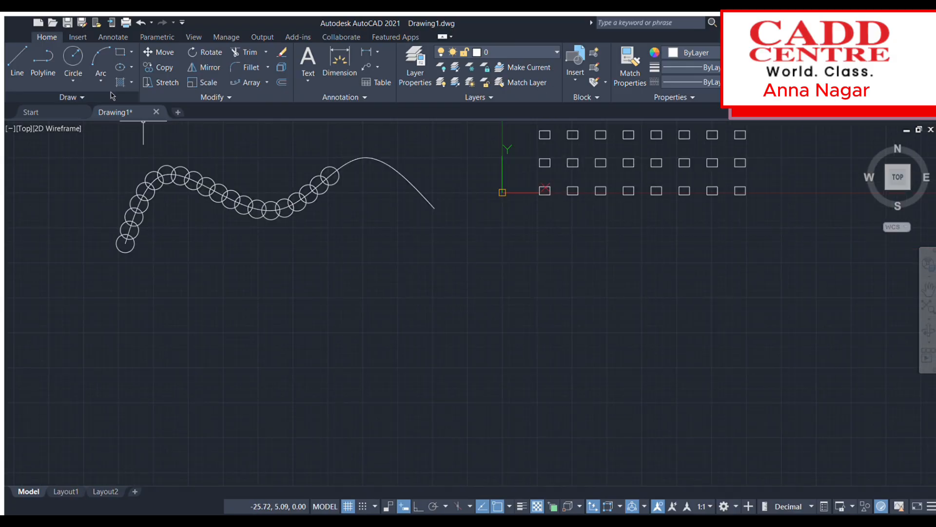
middle_drag(390, 299, 361, 218)
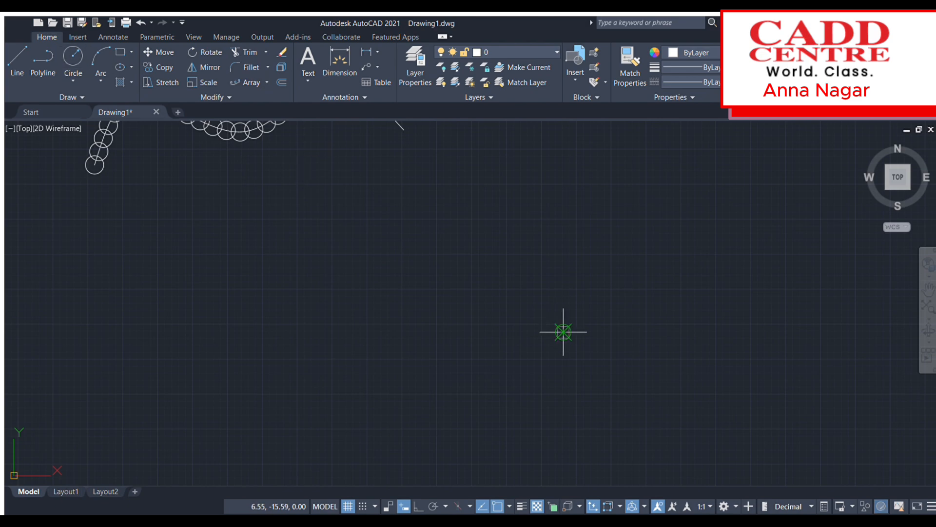
click(563, 247)
click(575, 255)
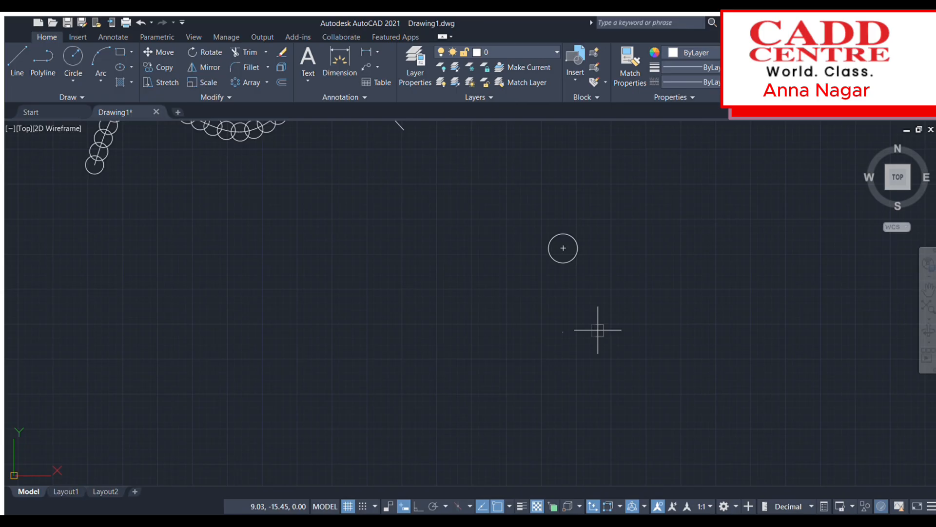
Create a six-item associative polar array of the small circle around the reference point with a 180-degree fill angle
click(563, 331)
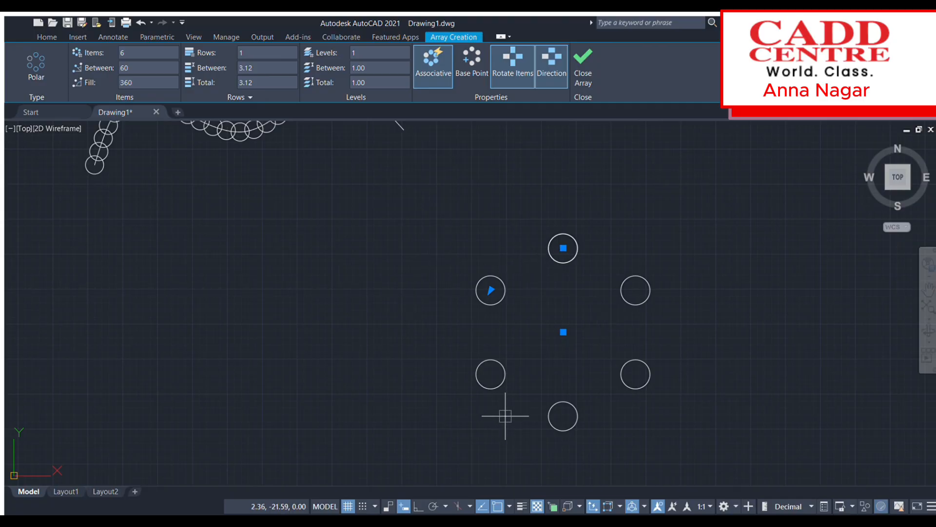
click(137, 83)
text(180)
key(Return)
Reverse the polar array's direction to clockwise and switch it back to counterclockwise
scroll(551, 300, down, 2)
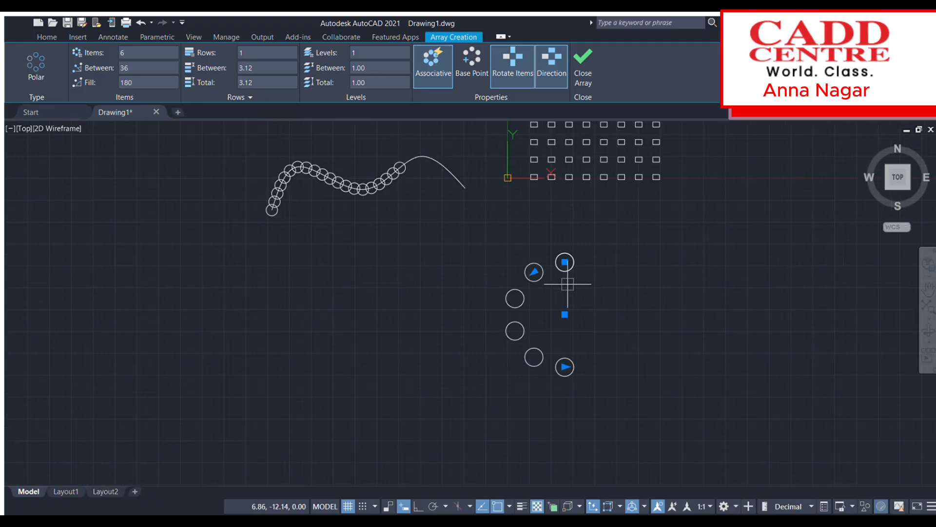
middle_drag(560, 282, 508, 214)
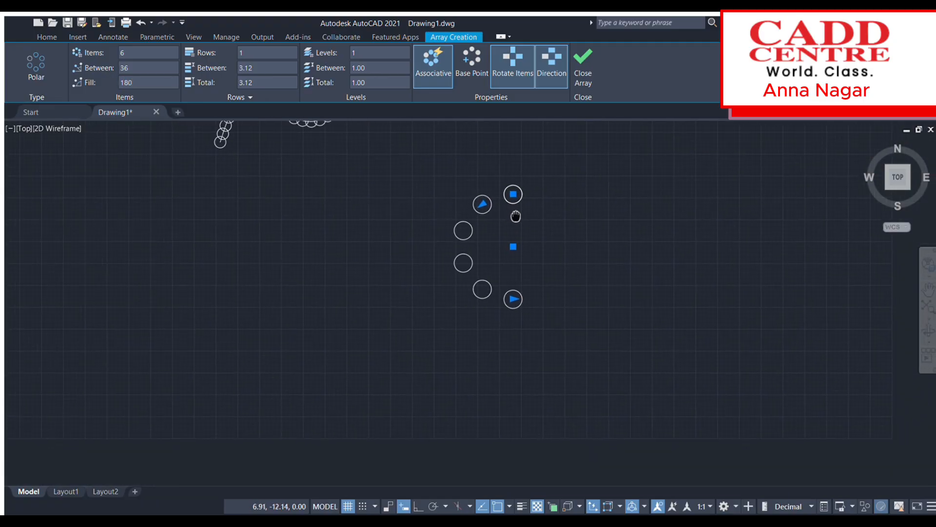
click(546, 78)
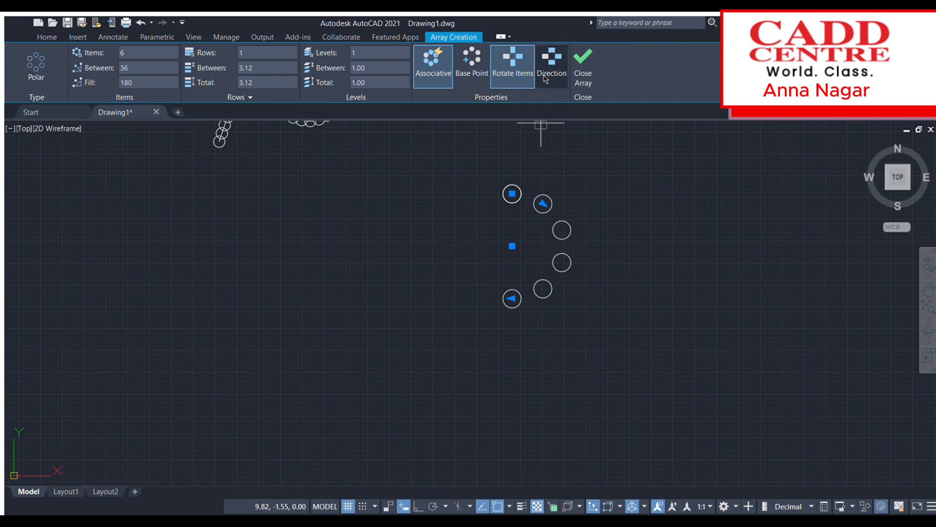
click(545, 78)
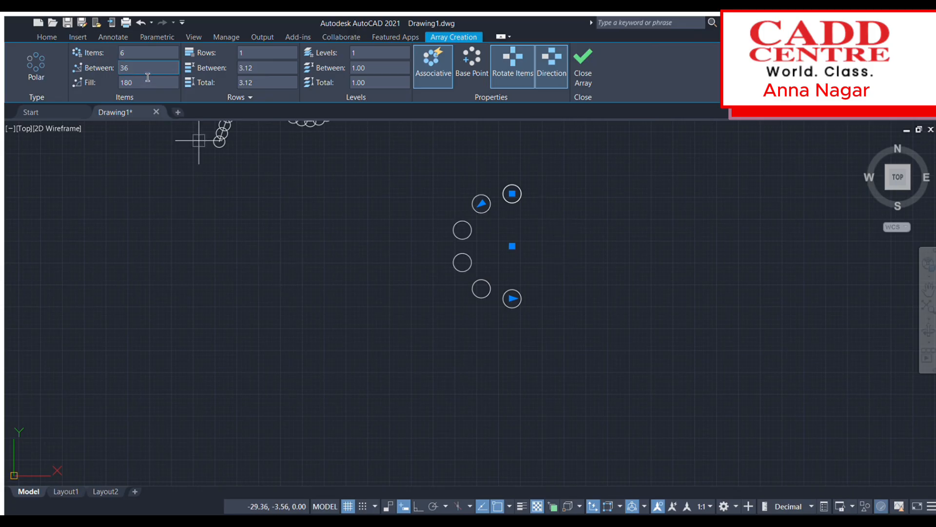
Set the polar array to 10 items with a fill angle of 360 degrees
click(114, 53)
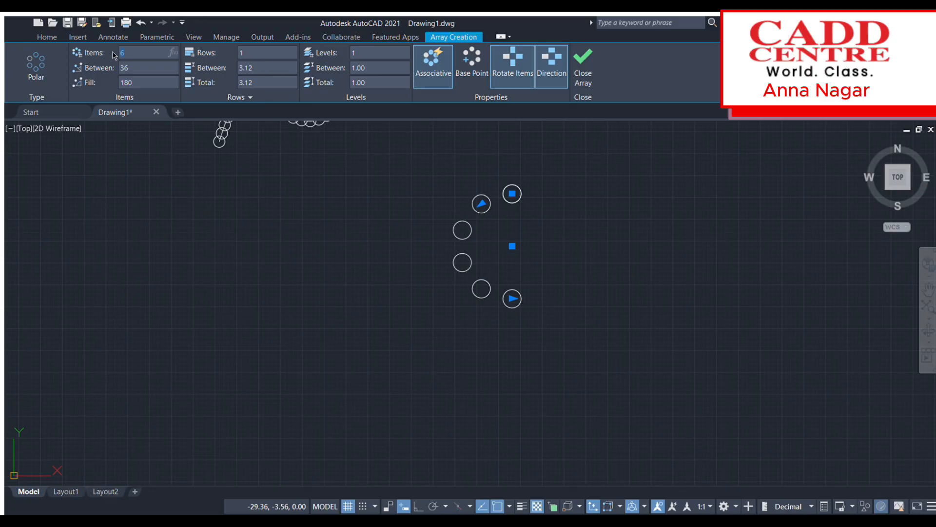
key(Return)
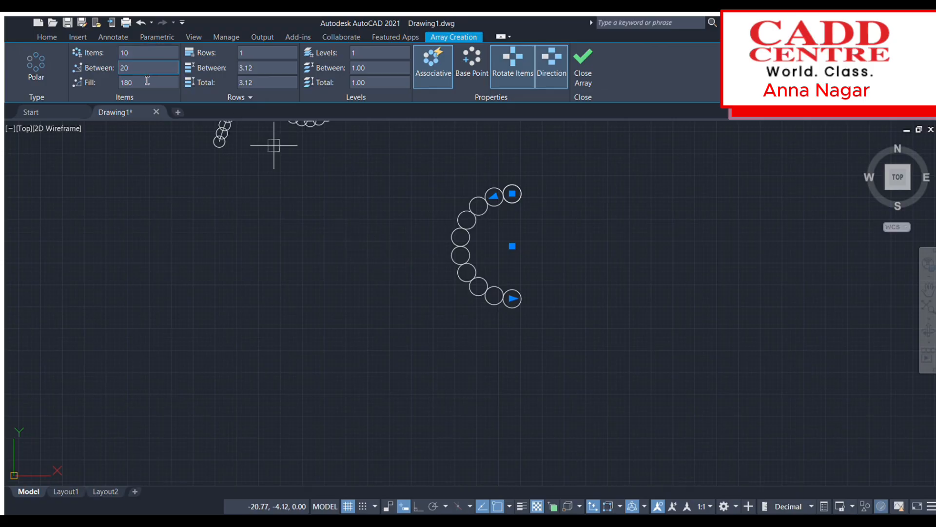
drag(143, 83, 74, 82)
text(360)
key(Return)
scroll(606, 290, down, 2)
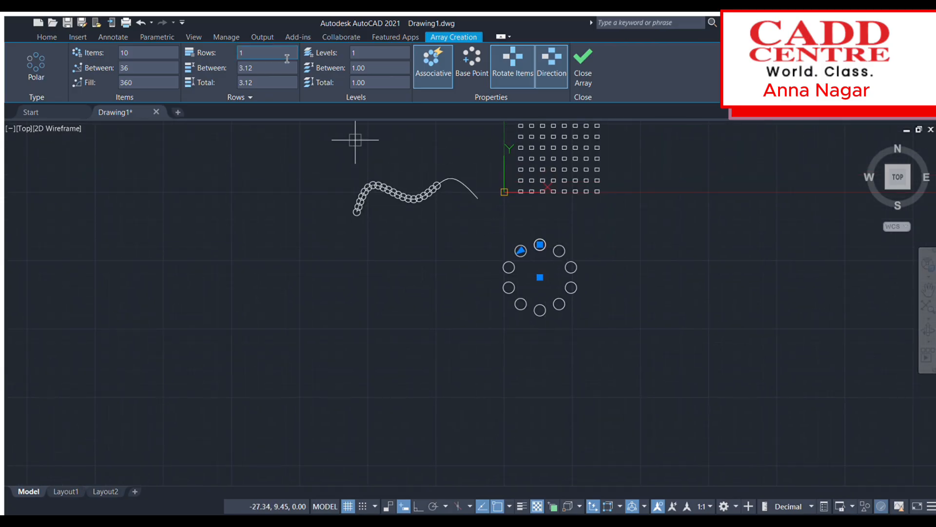
Set the number of rows in the polar array to 3
click(242, 52)
text(3)
key(Return)
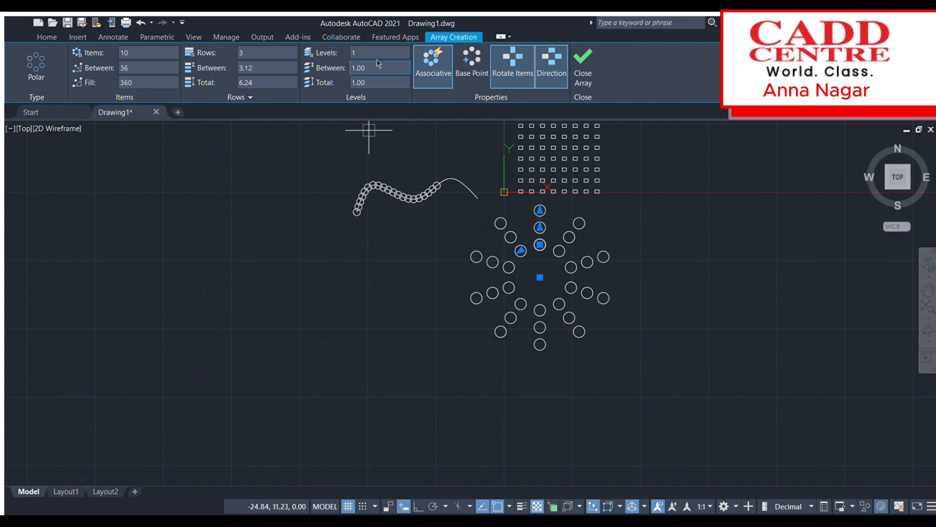
Set the polar array's levels to 2 and inspect the stacked circles in an isometric view
click(353, 52)
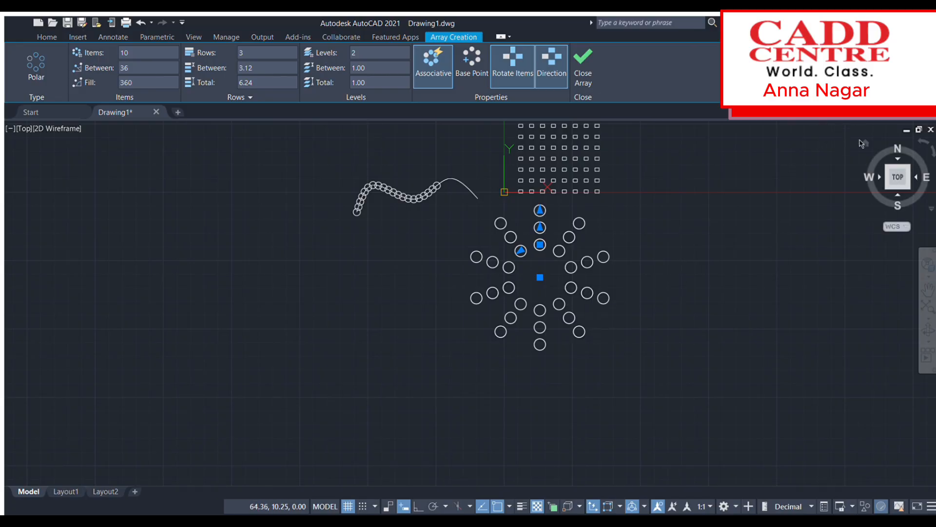
click(866, 145)
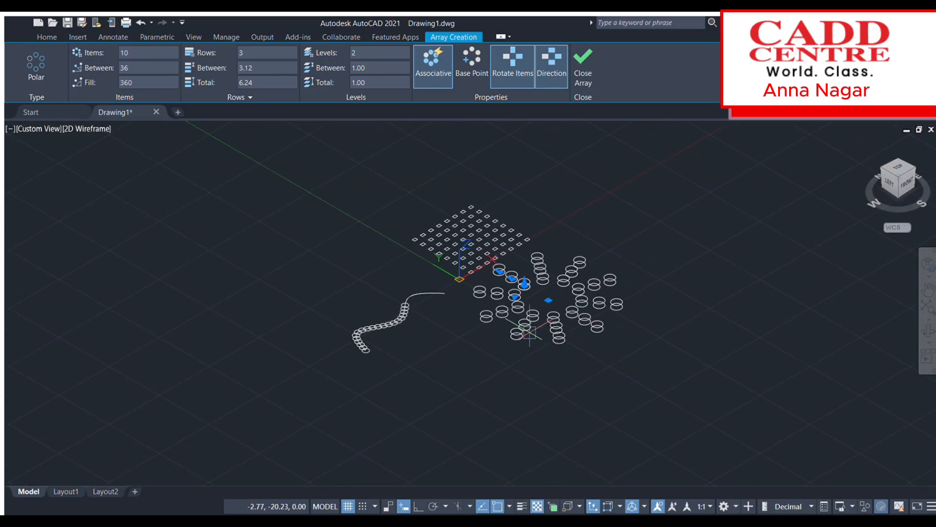
scroll(528, 333, down, 5)
scroll(529, 331, up, 9)
scroll(529, 332, up, 4)
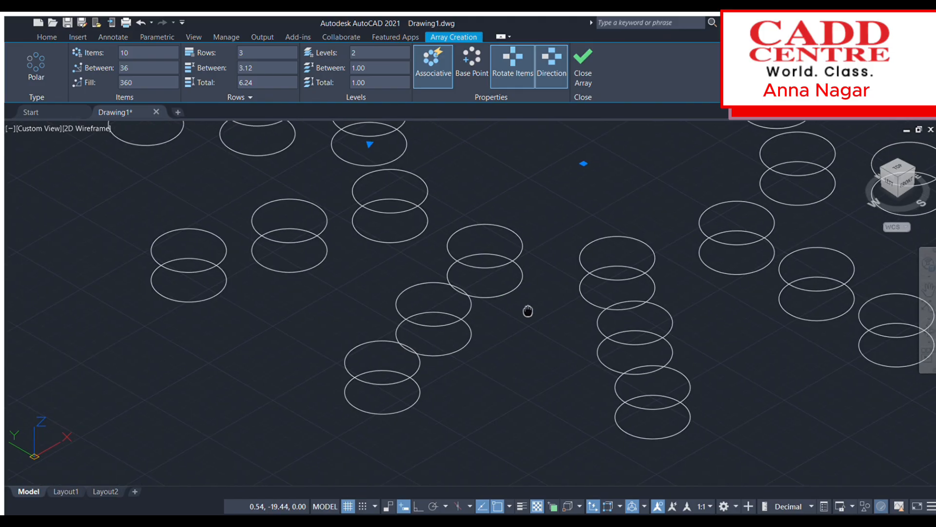
scroll(529, 309, down, 7)
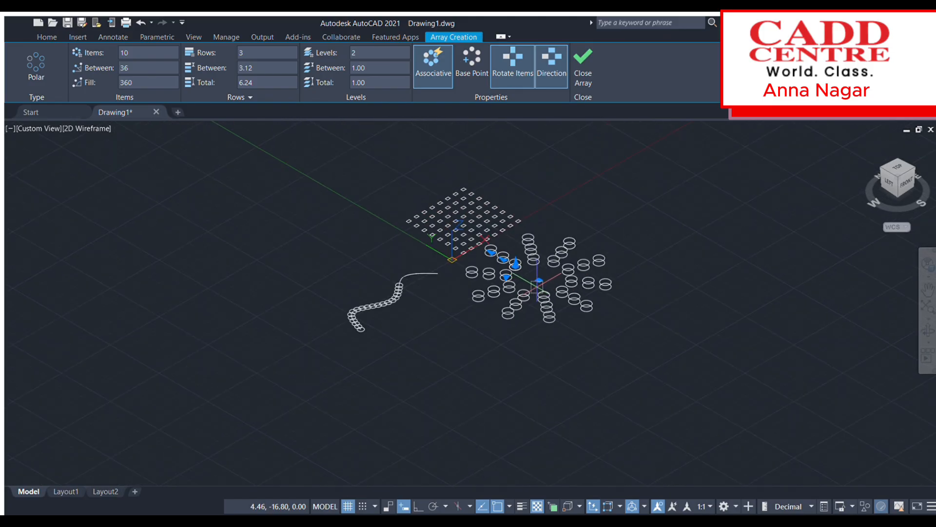